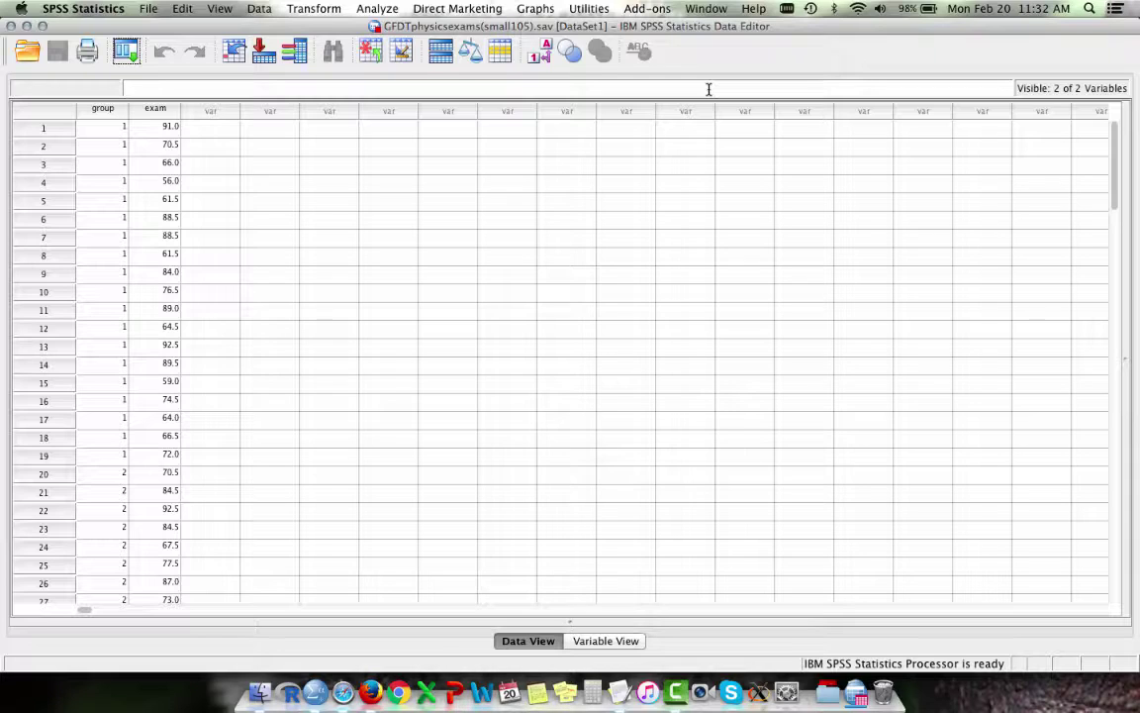
- Run an Explore analysis with exam as the dependent variable, displaying both statistics and plots
scroll(112, 172, down, 16)
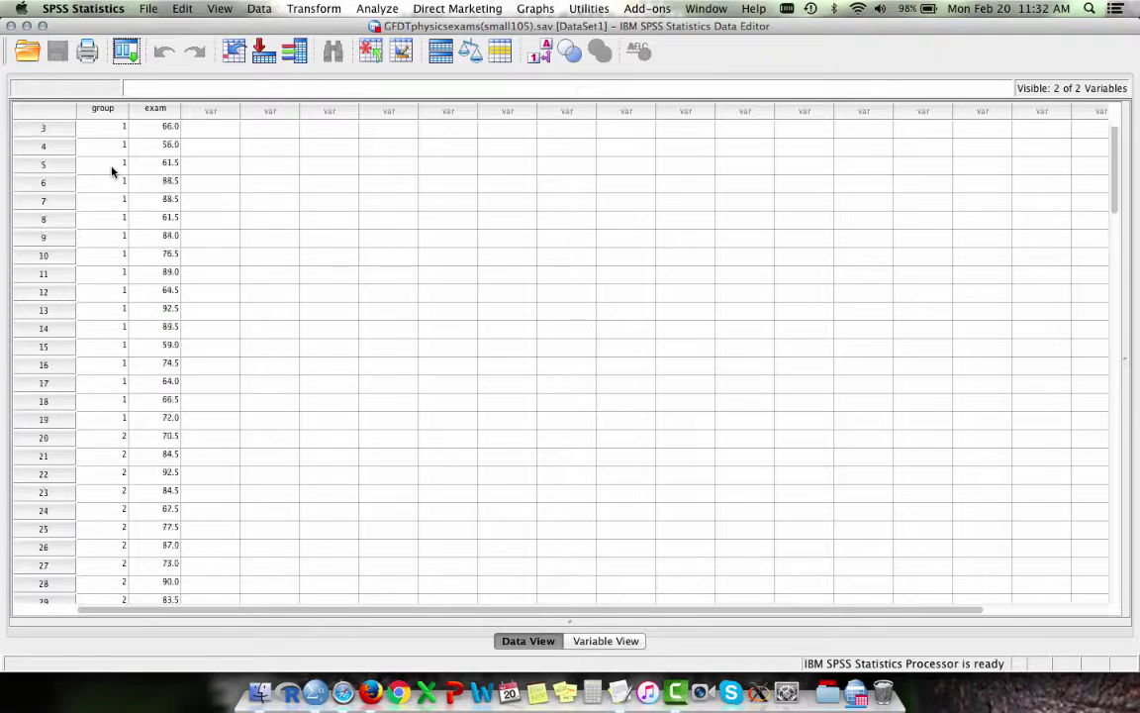
scroll(112, 173, down, 12)
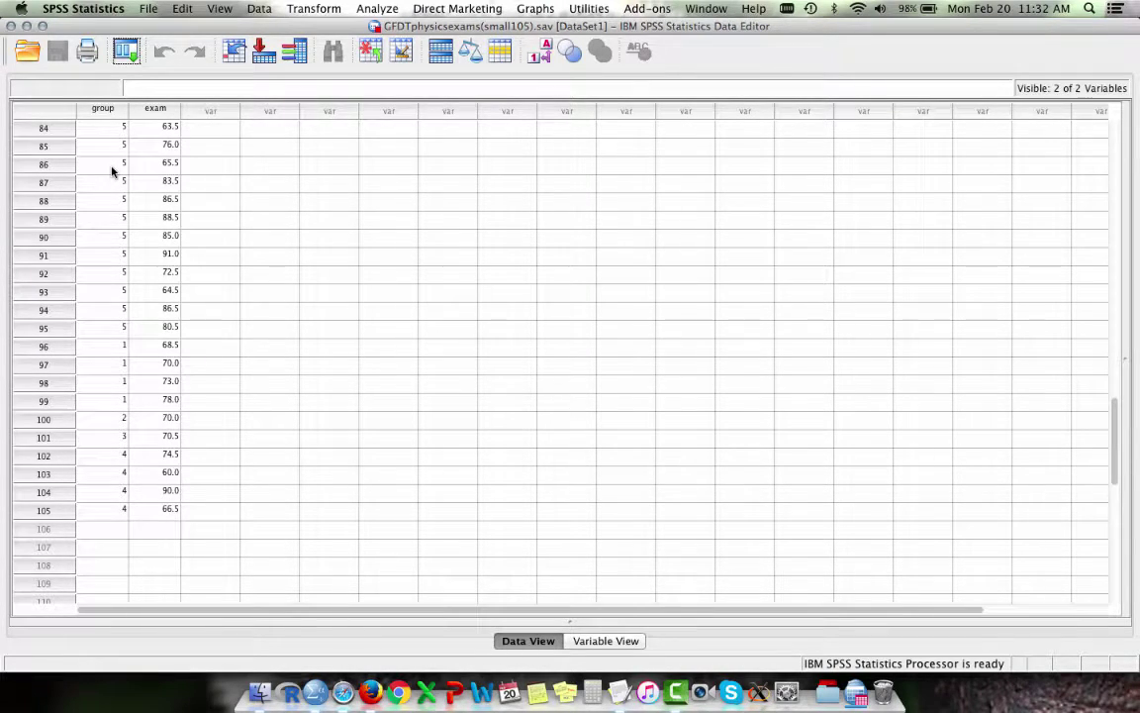
scroll(112, 172, up, 20)
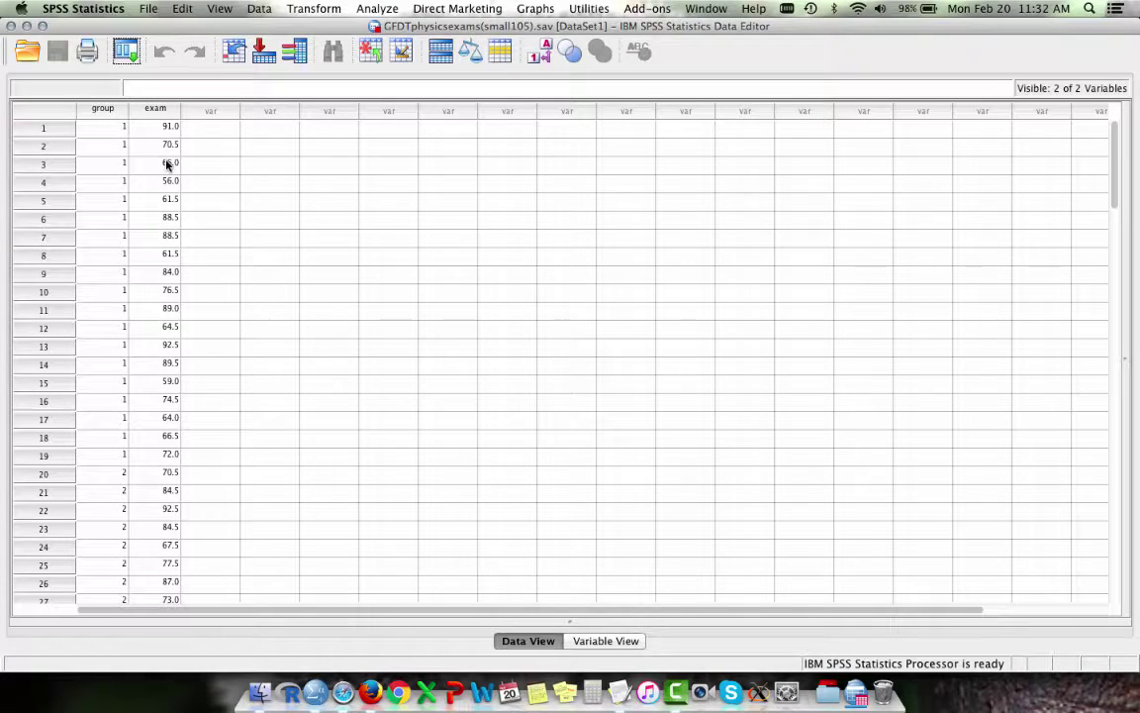
click(376, 12)
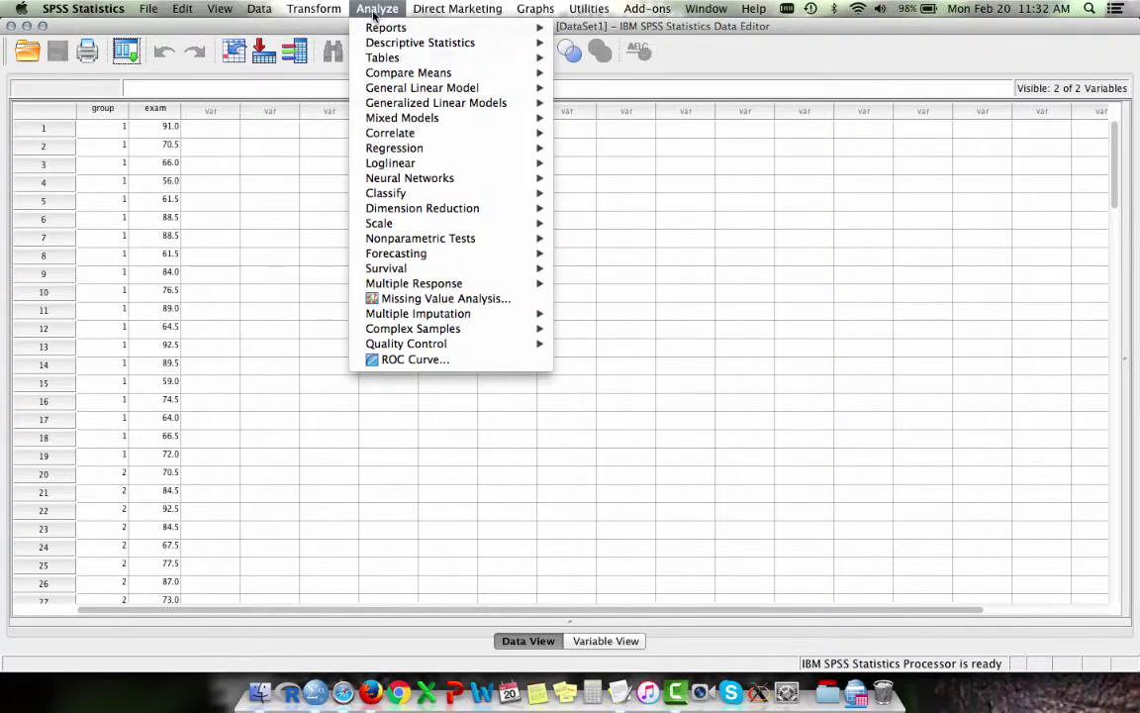
mouse_move(390, 45)
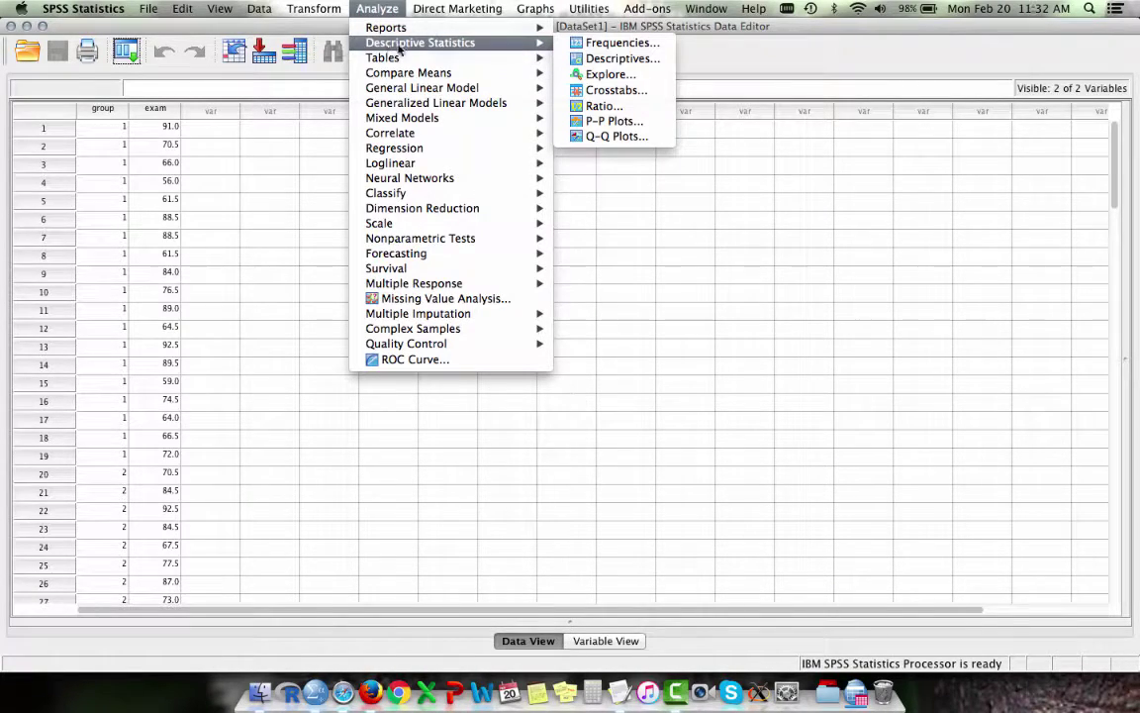
click(603, 75)
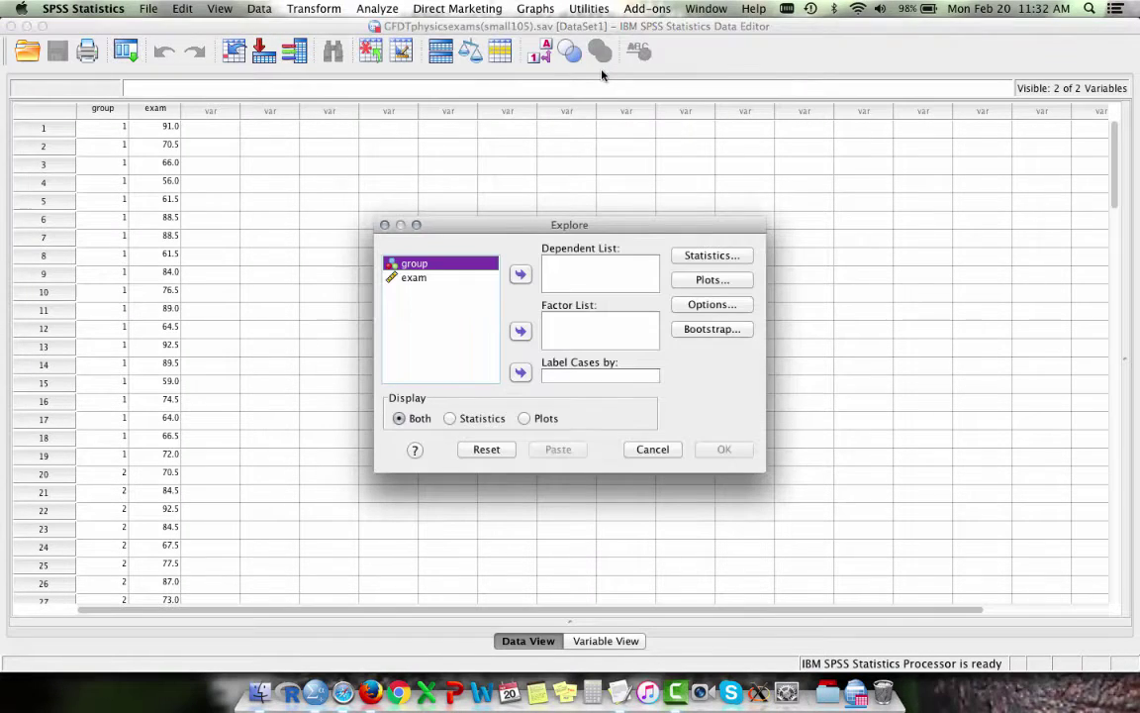
click(396, 277)
click(525, 276)
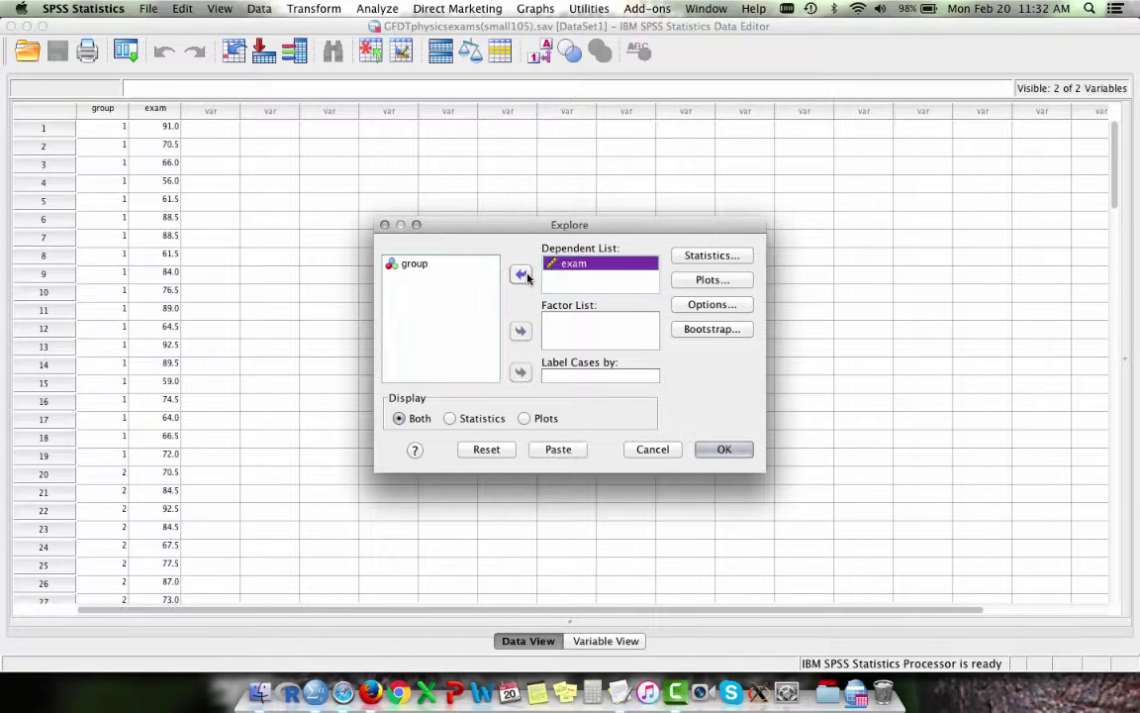
click(741, 454)
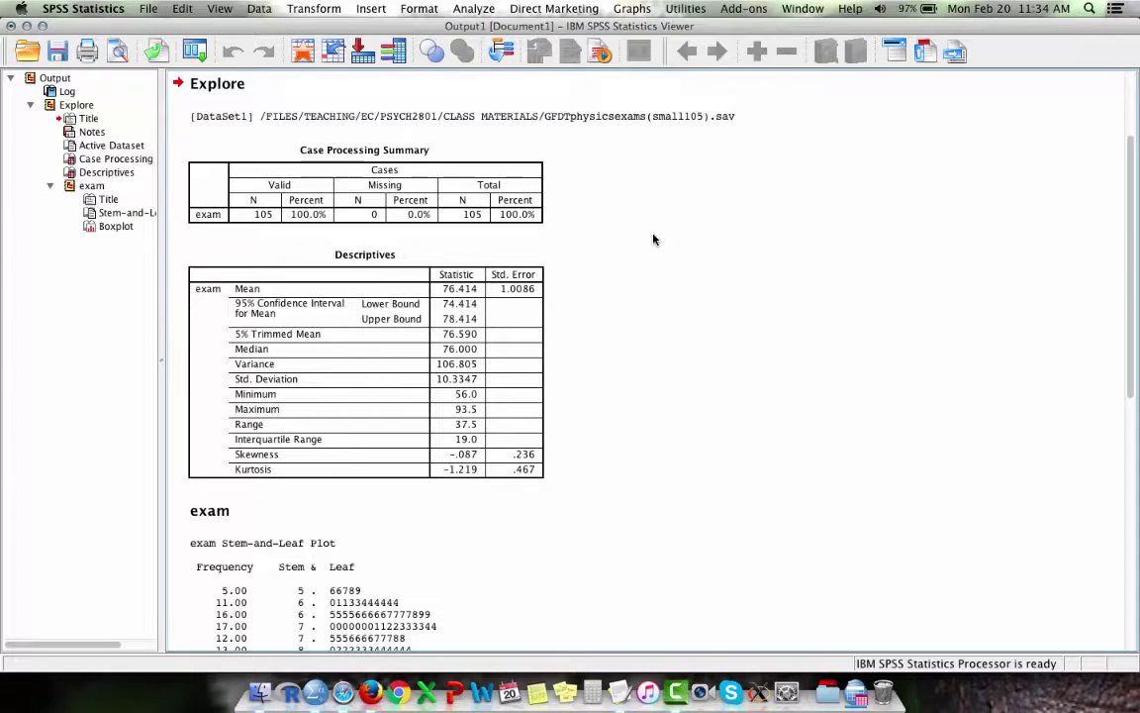
- Run Explore again on exam with group added as the factor
click(495, 269)
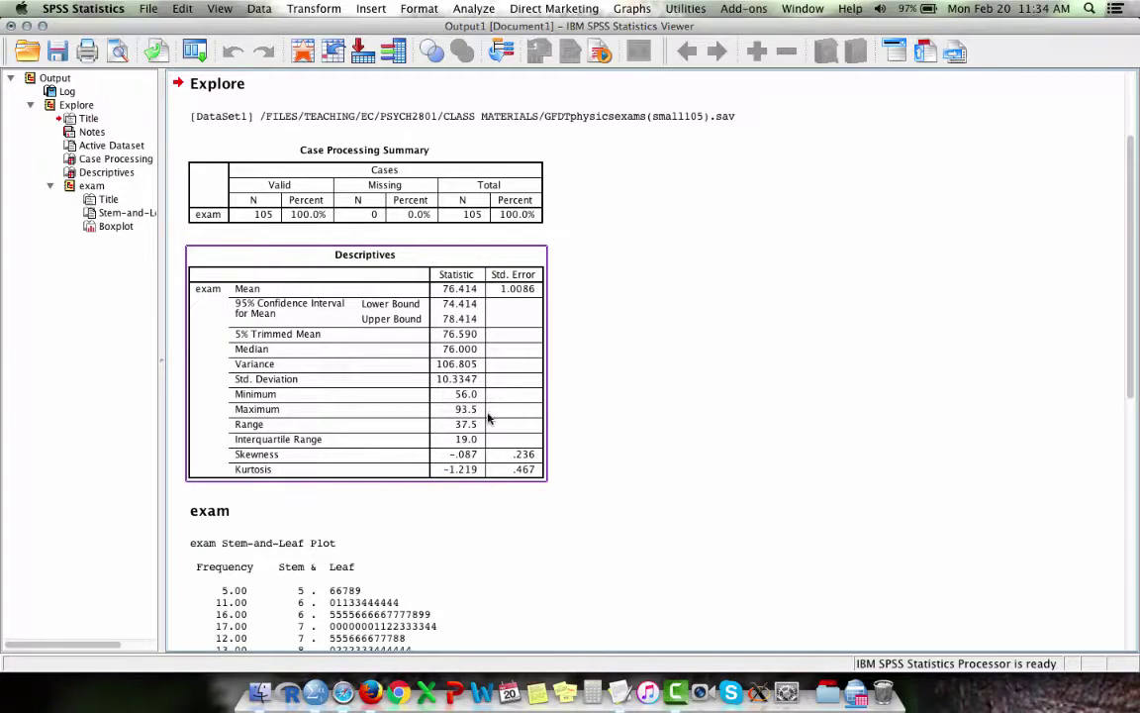
click(663, 396)
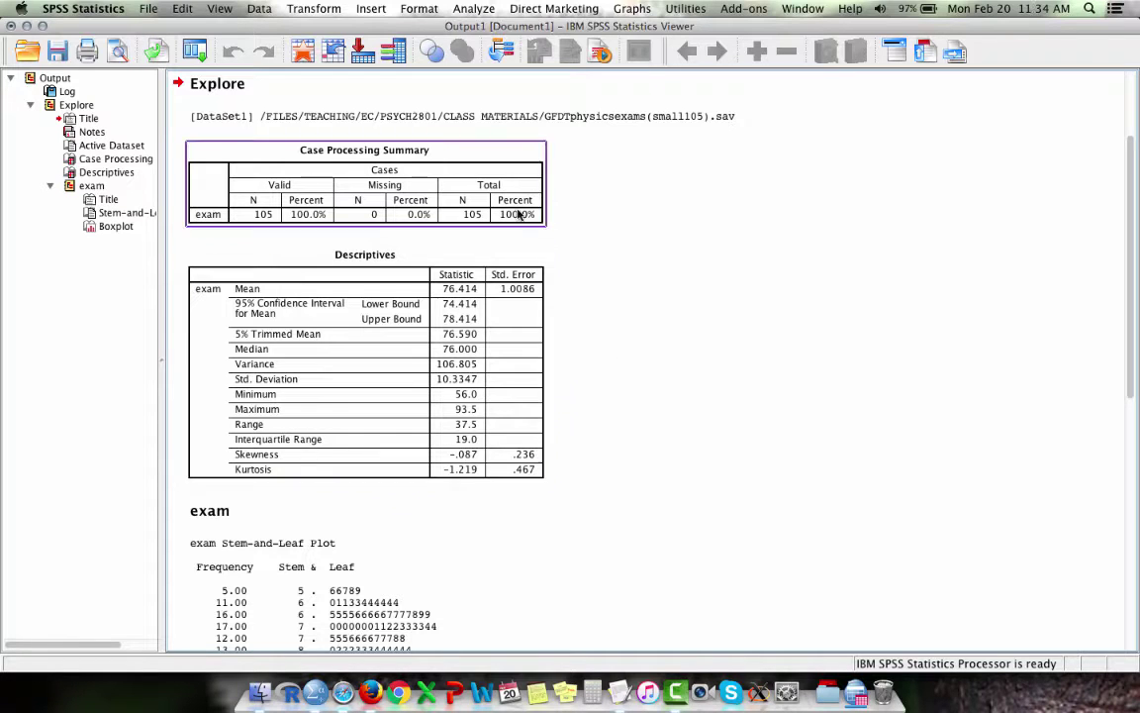
click(477, 12)
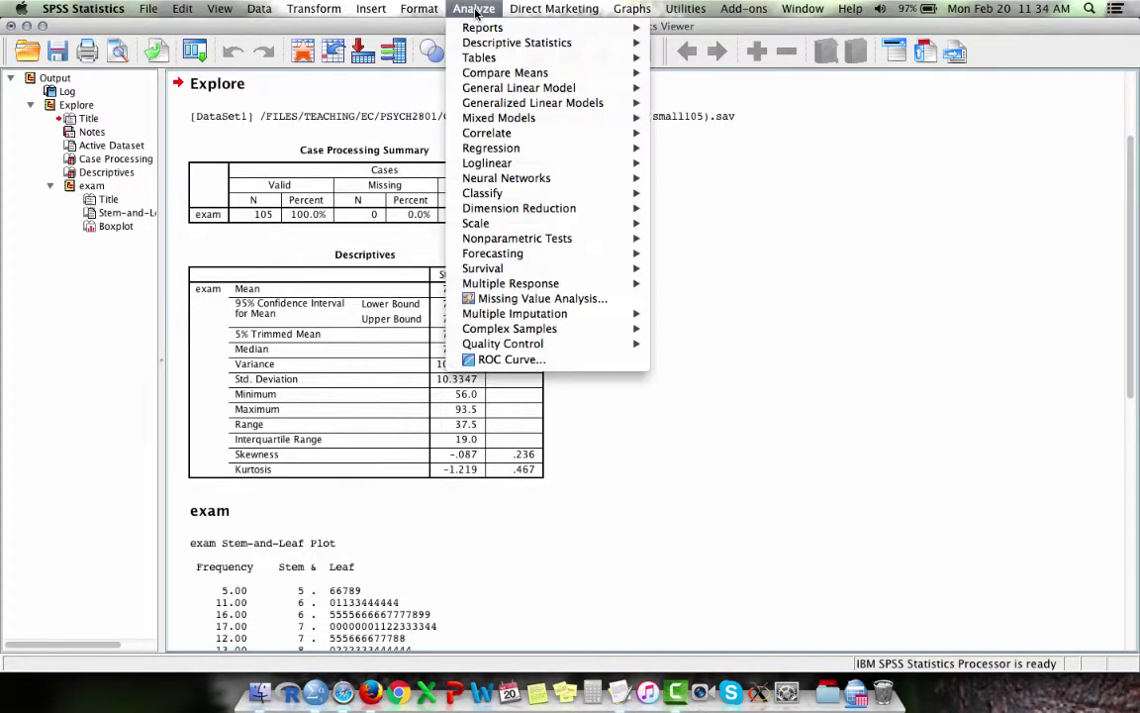
mouse_move(491, 48)
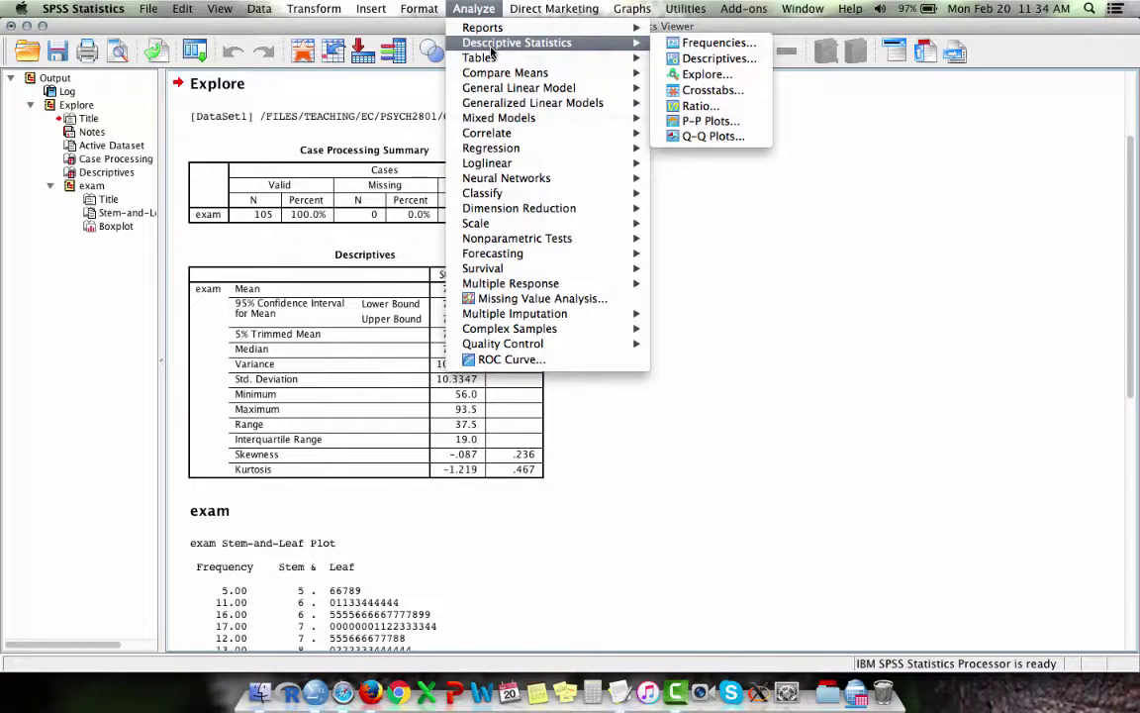
click(702, 75)
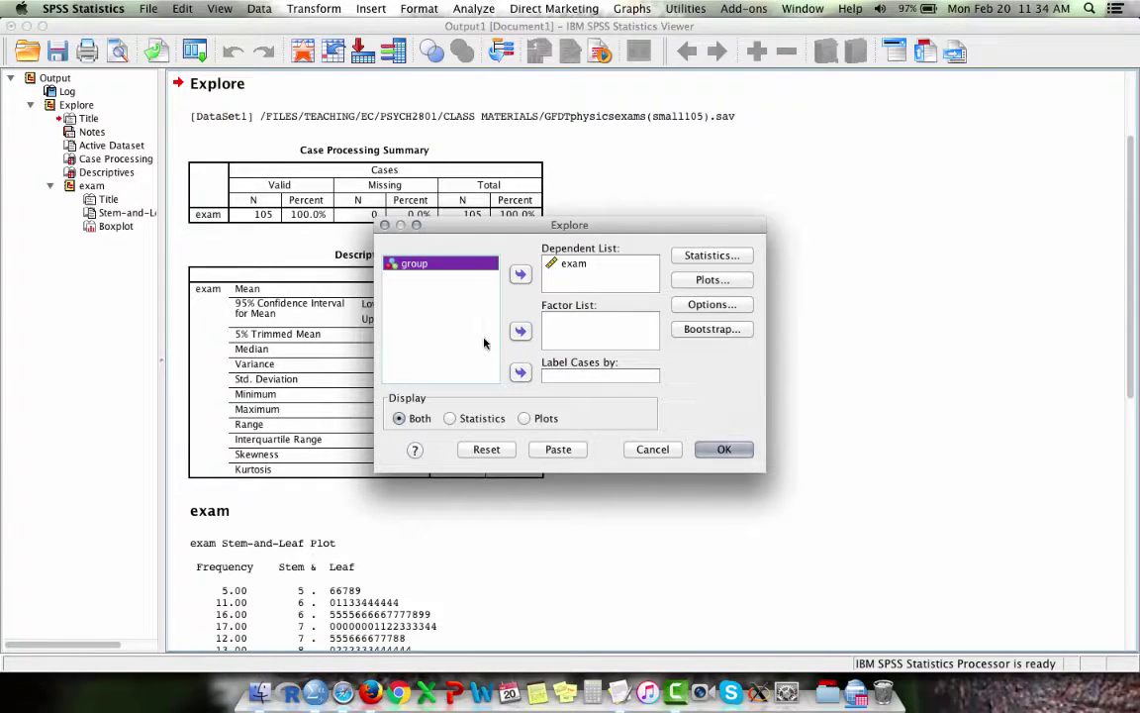
click(522, 333)
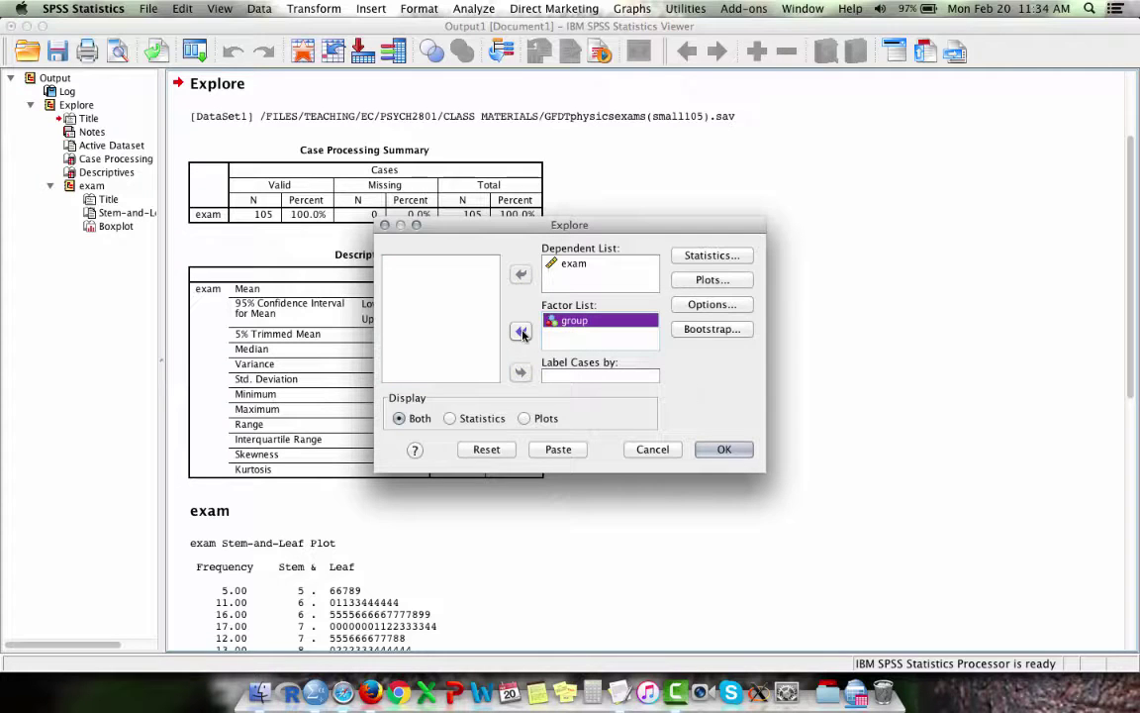
click(725, 450)
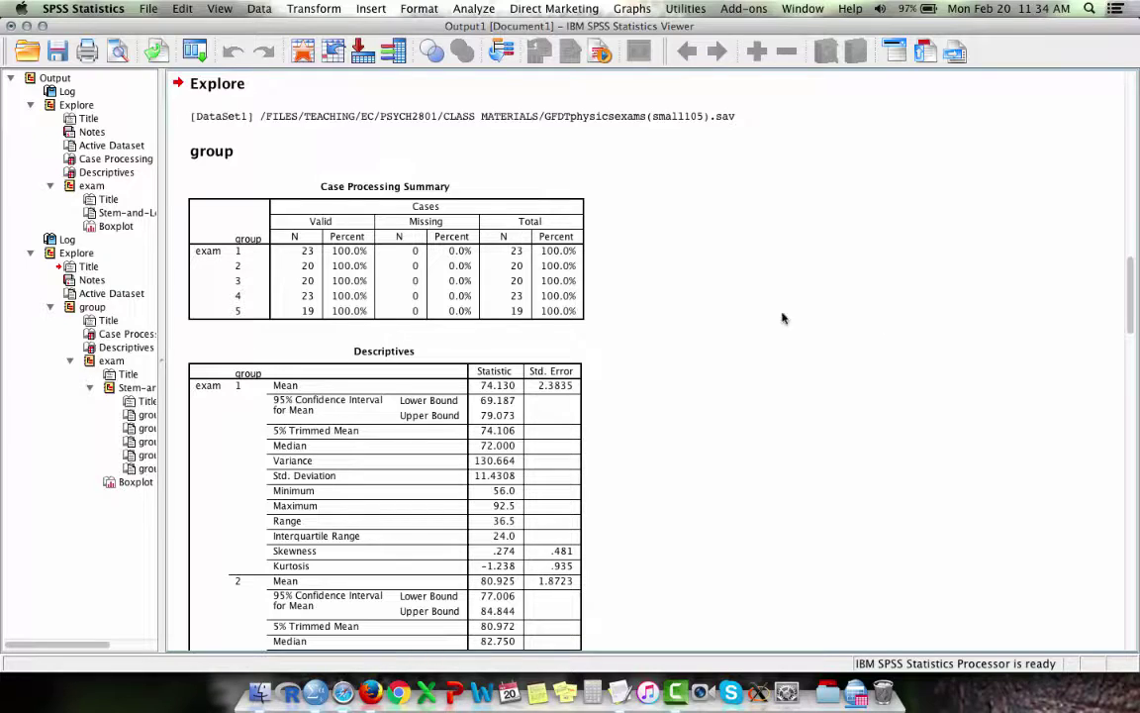
- Examine the grouped Explore output: the case processing summary, descriptives, stem-and-leaf plots and boxplots for each group
click(452, 278)
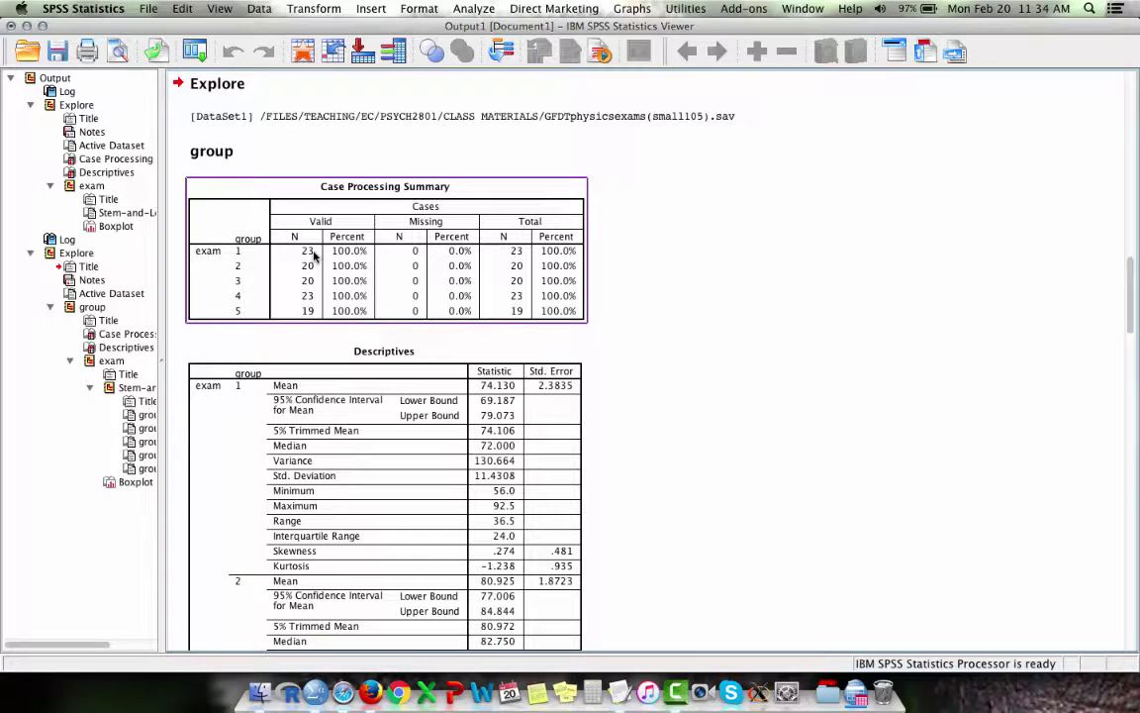
click(325, 354)
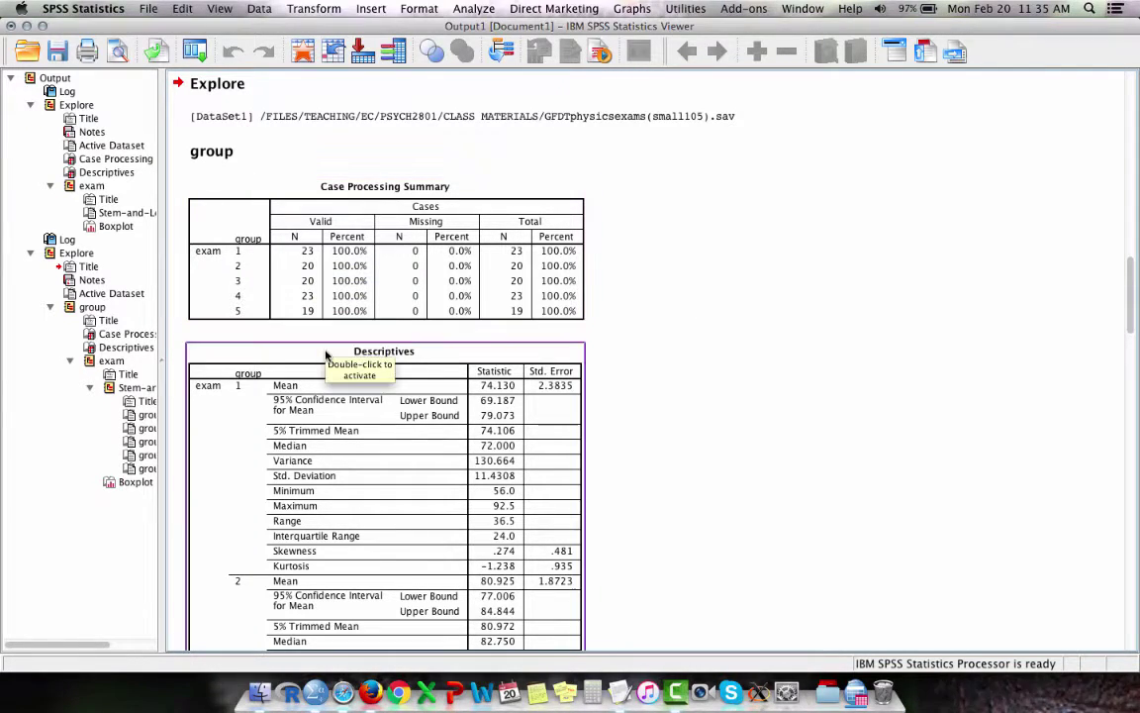
click(297, 314)
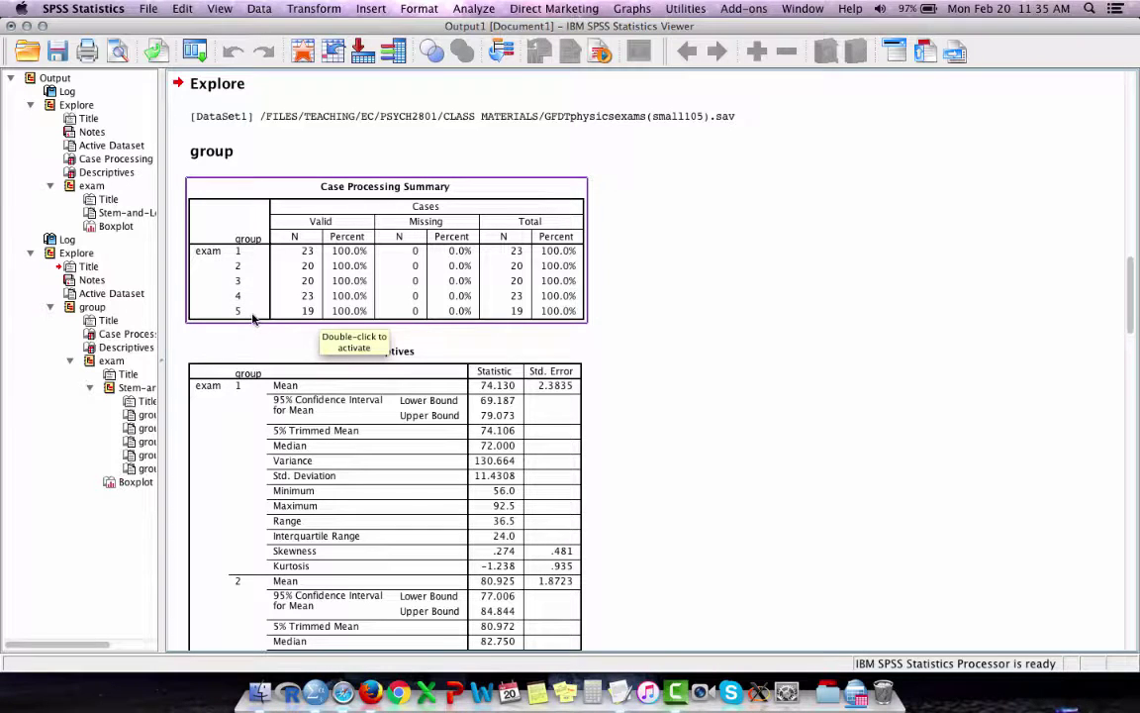
click(623, 305)
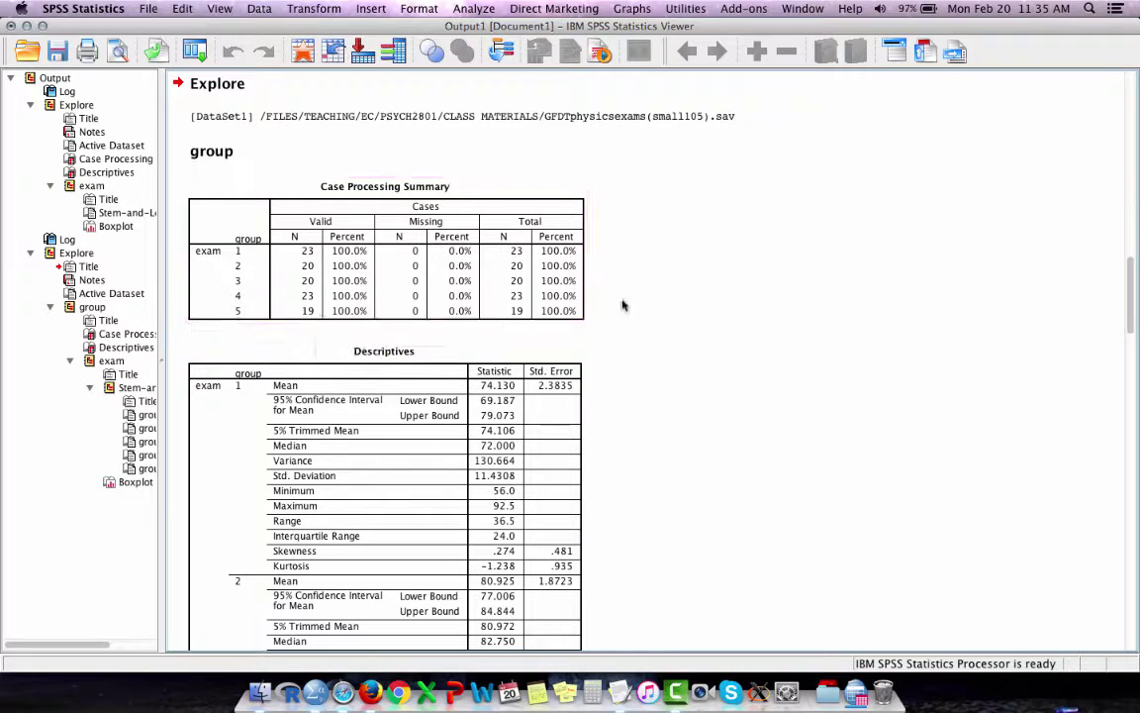
scroll(713, 293, down, 3)
click(466, 418)
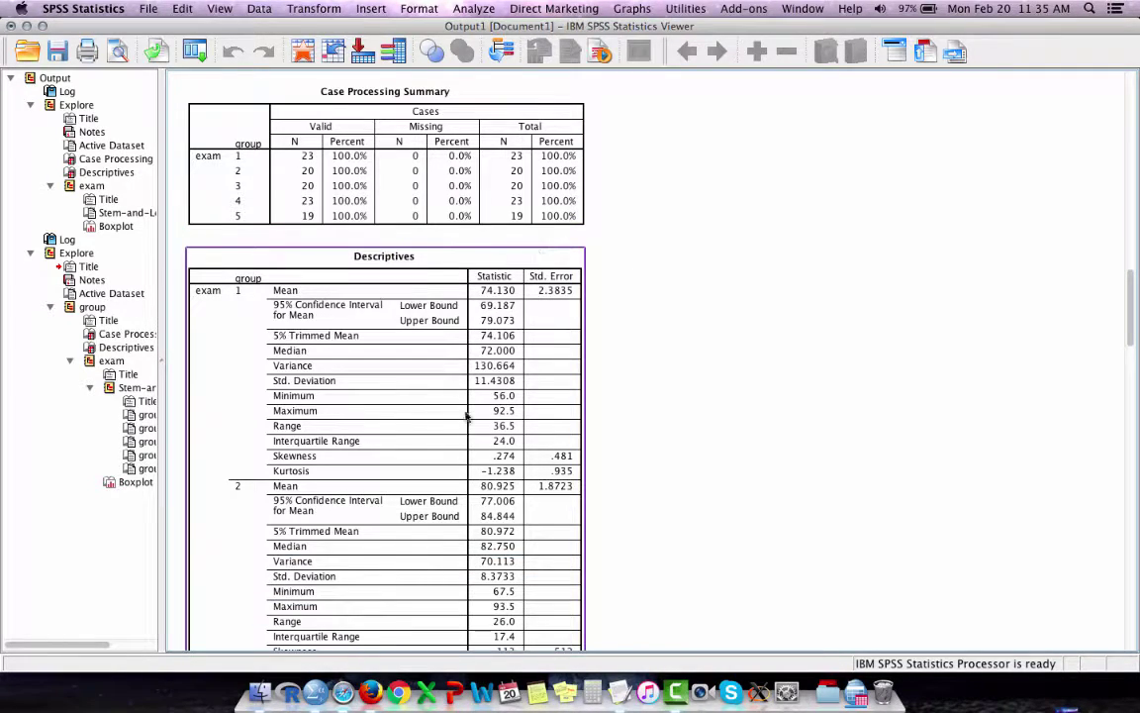
scroll(720, 366, down, 10)
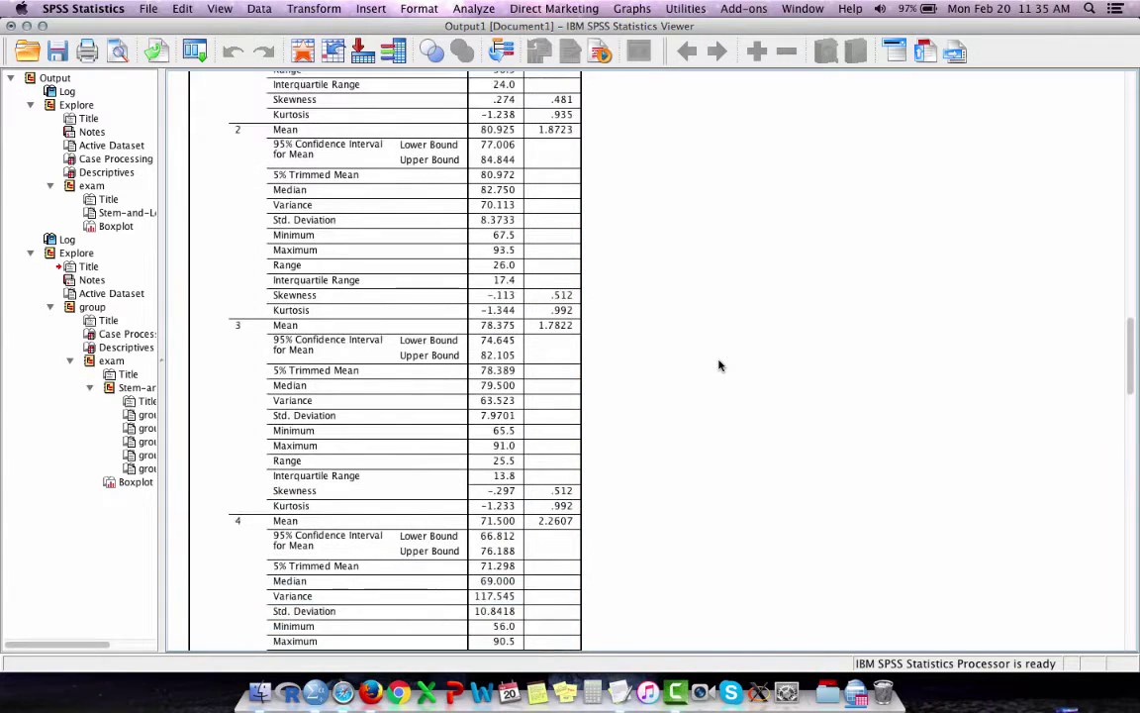
scroll(720, 366, down, 20)
click(720, 366)
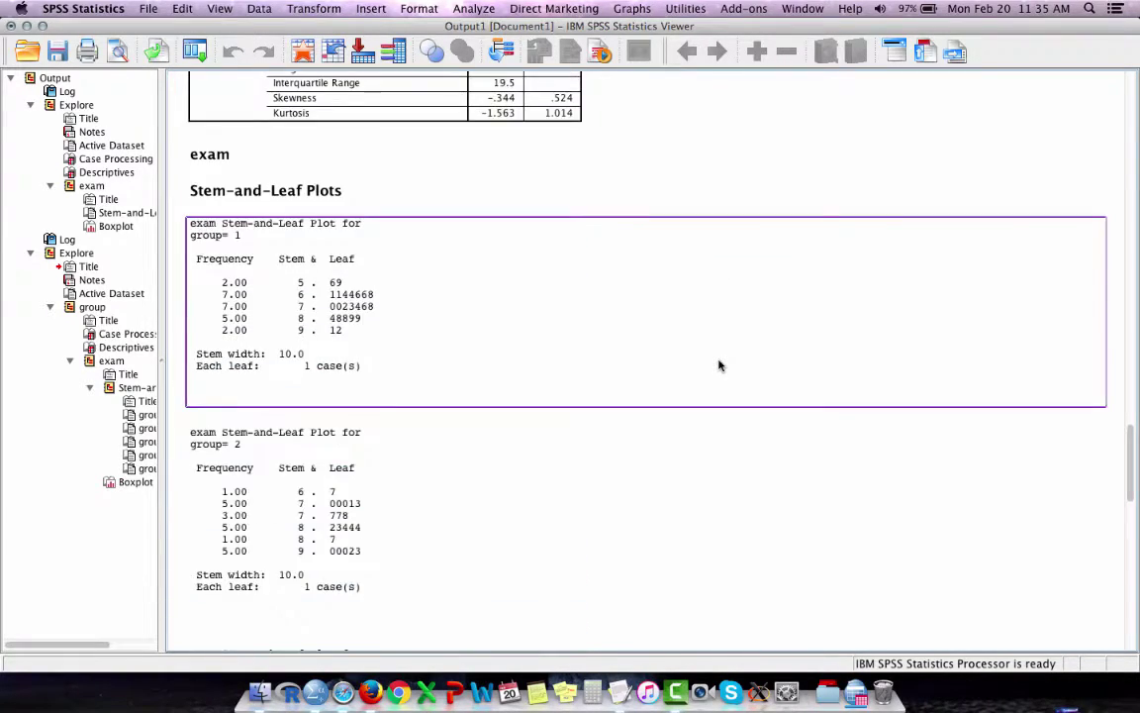
scroll(720, 366, down, 17)
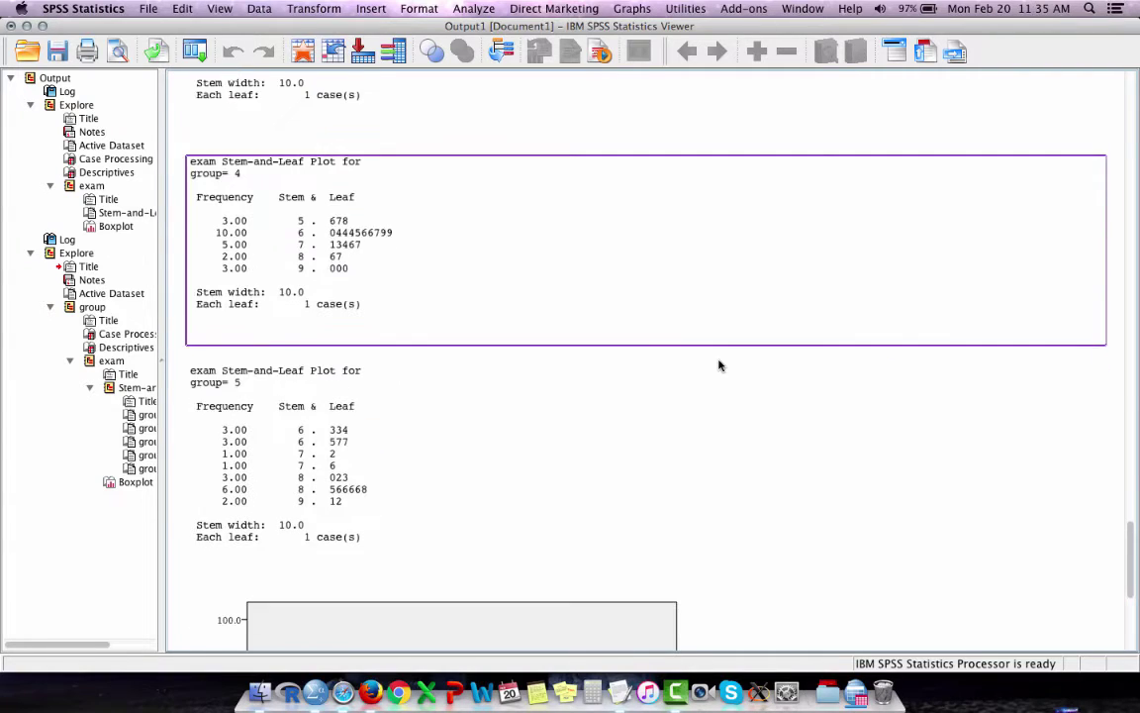
scroll(719, 366, down, 9)
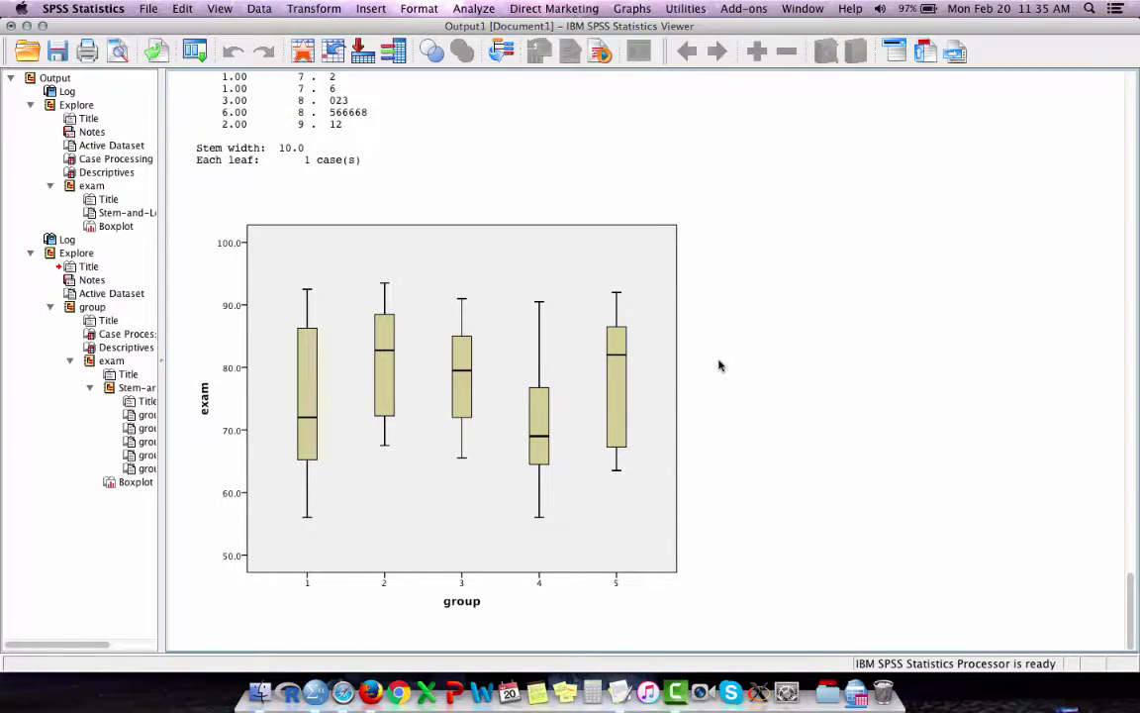
scroll(653, 238, up, 20)
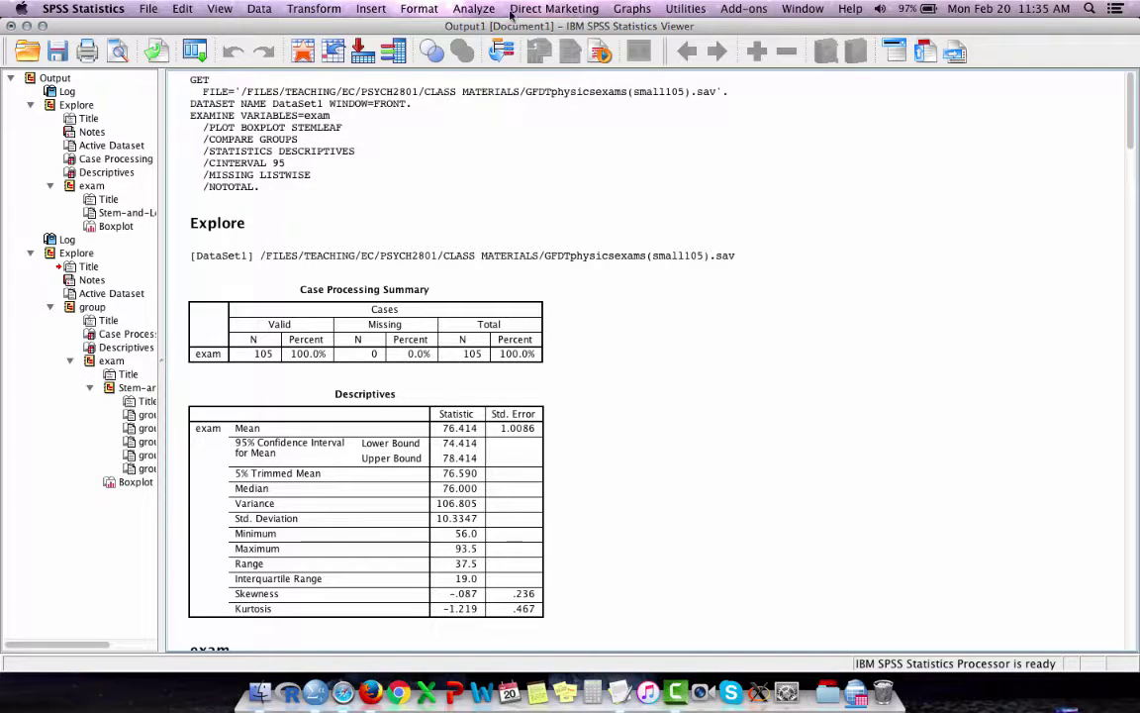
- Create a legacy histogram of the exam variable for the whole data set
click(631, 9)
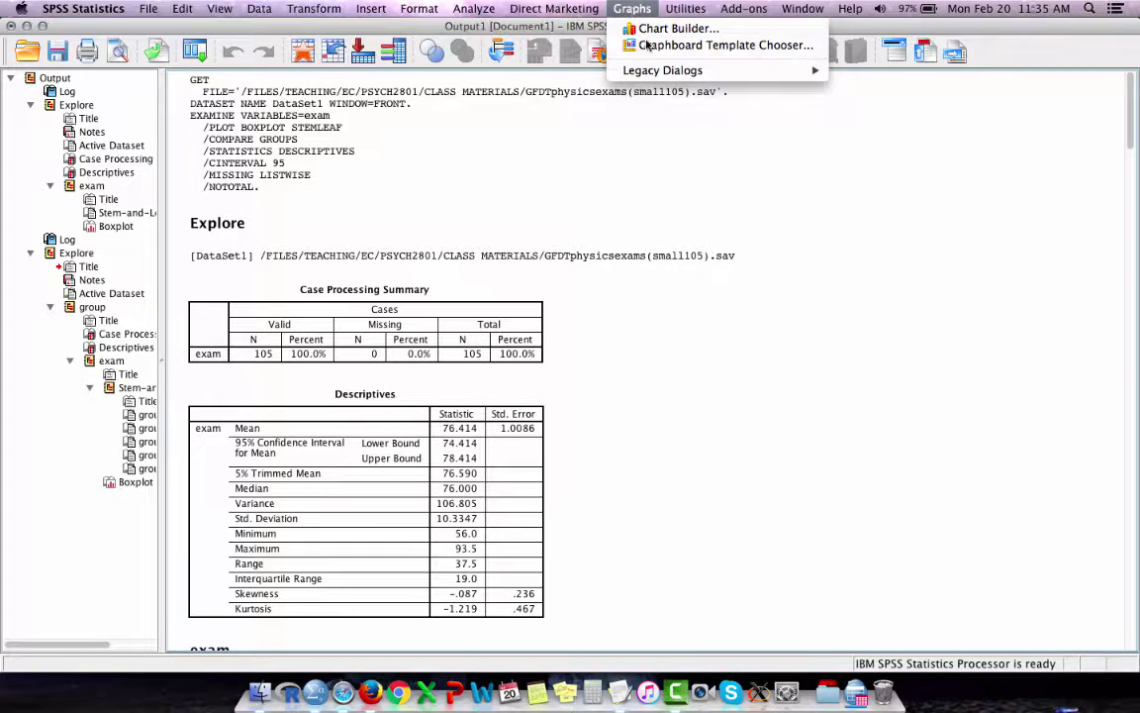
mouse_move(732, 70)
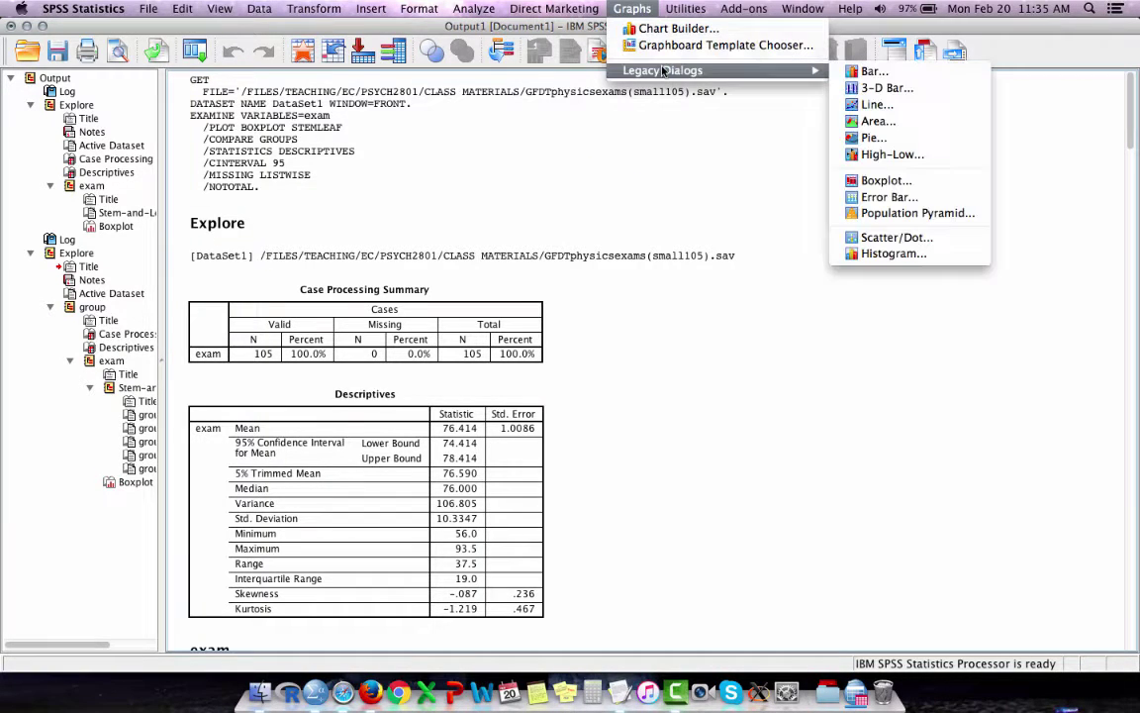
click(936, 255)
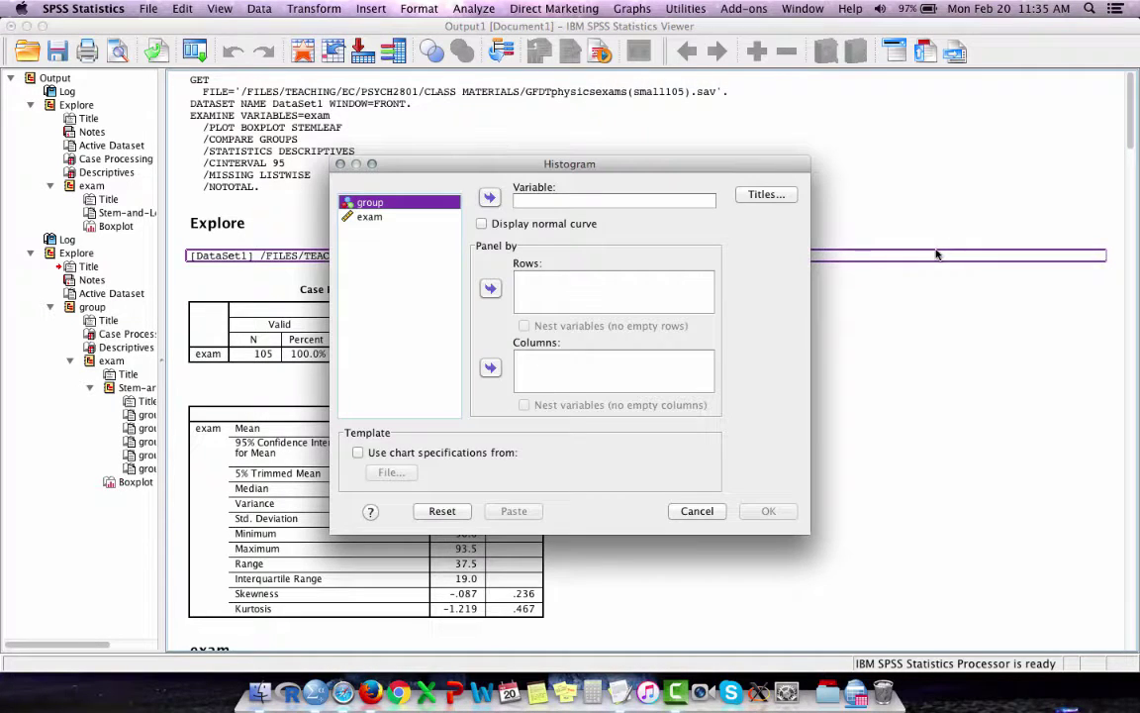
click(369, 217)
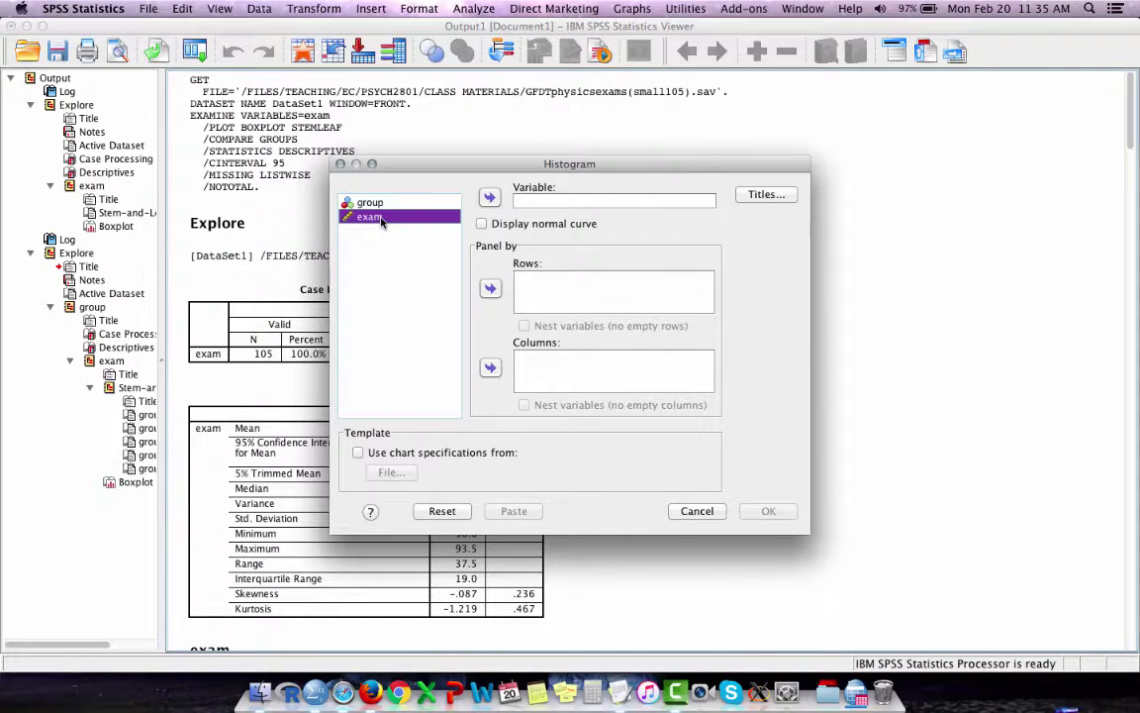
click(490, 198)
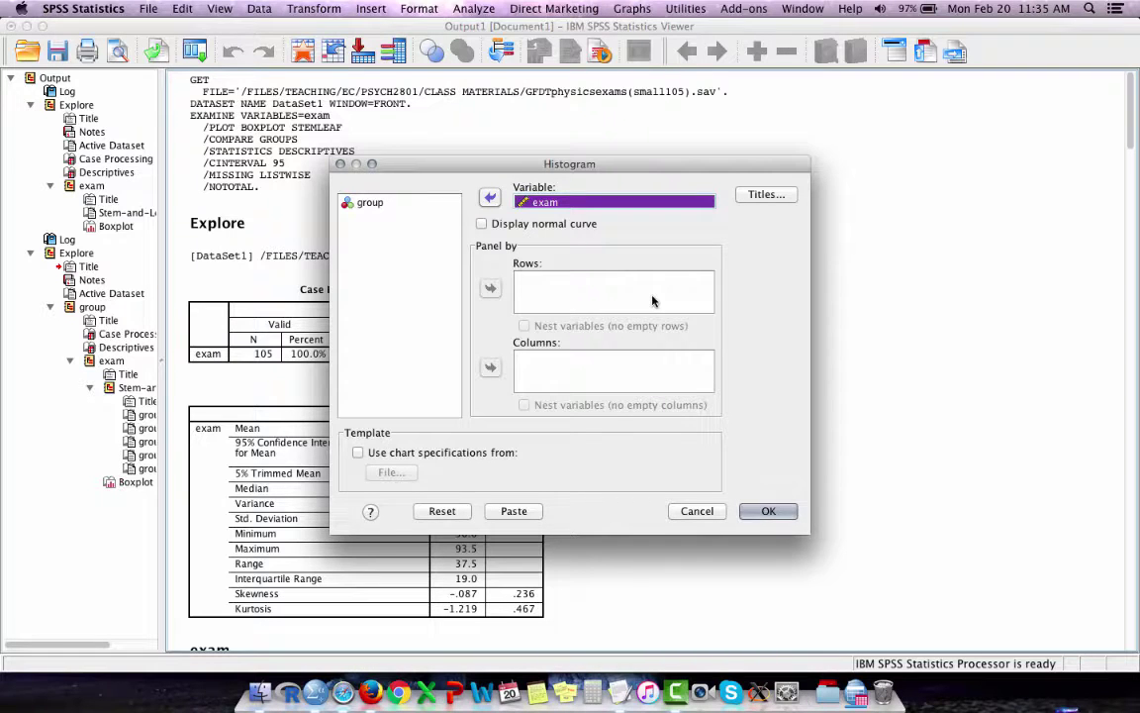
click(768, 510)
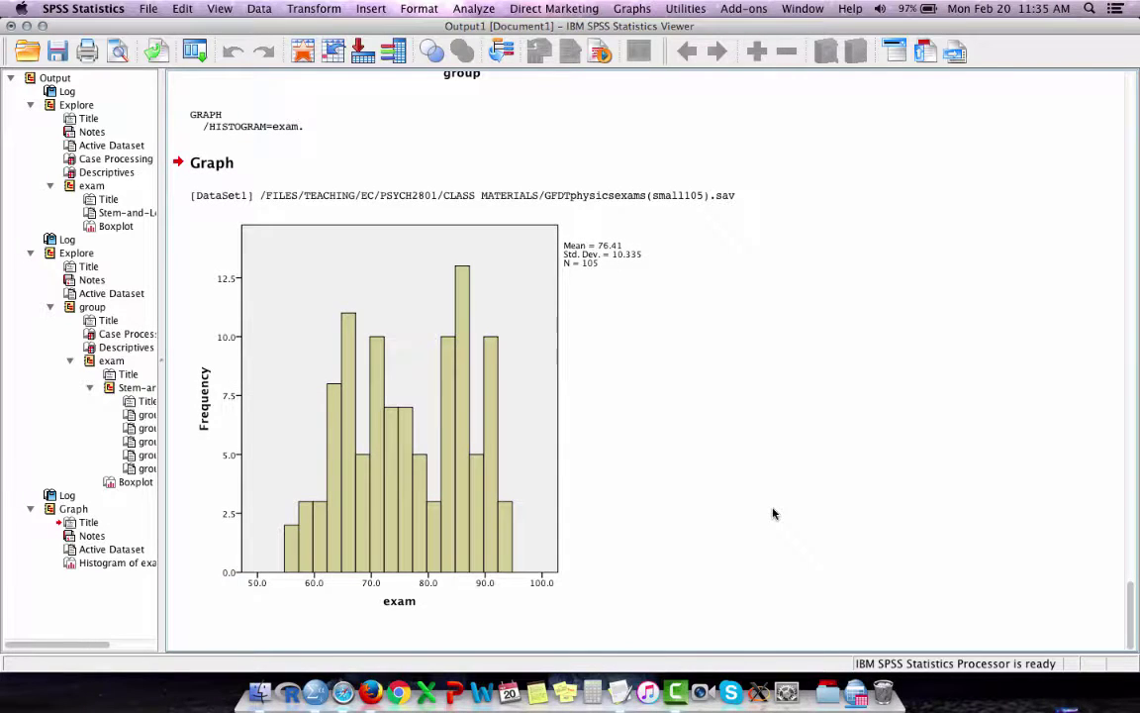
- Open the exam histogram in the Chart Editor and display the binning properties of its bars
click(606, 543)
click(409, 501)
double_click(409, 500)
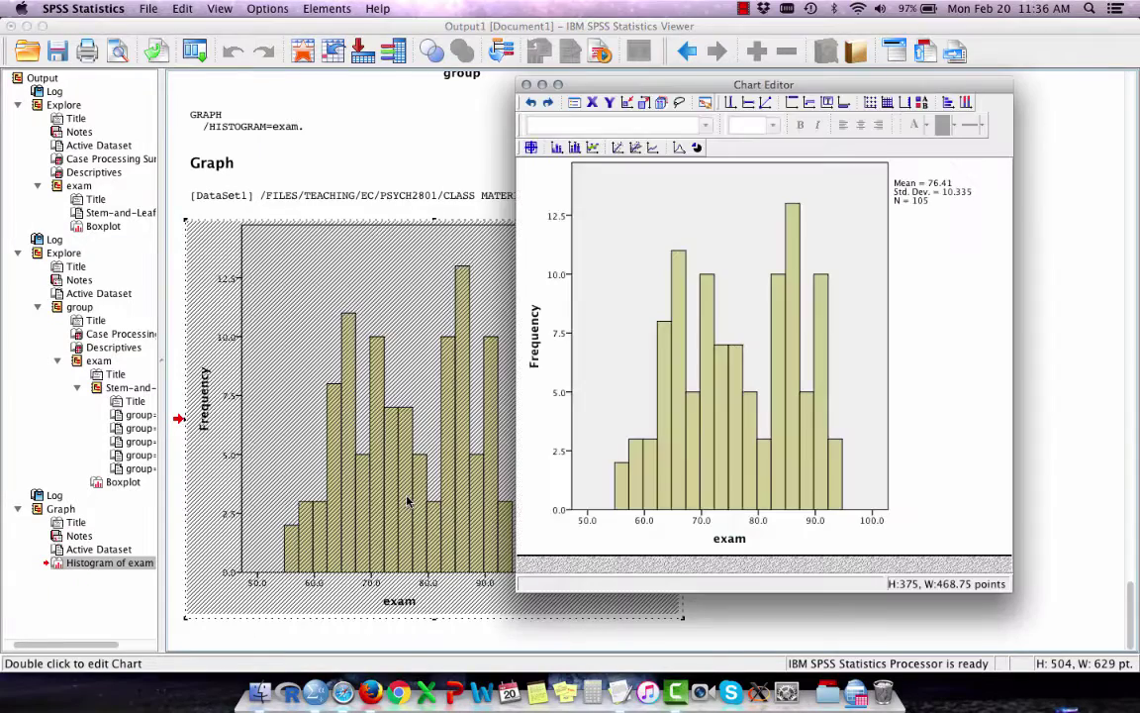
double_click(709, 462)
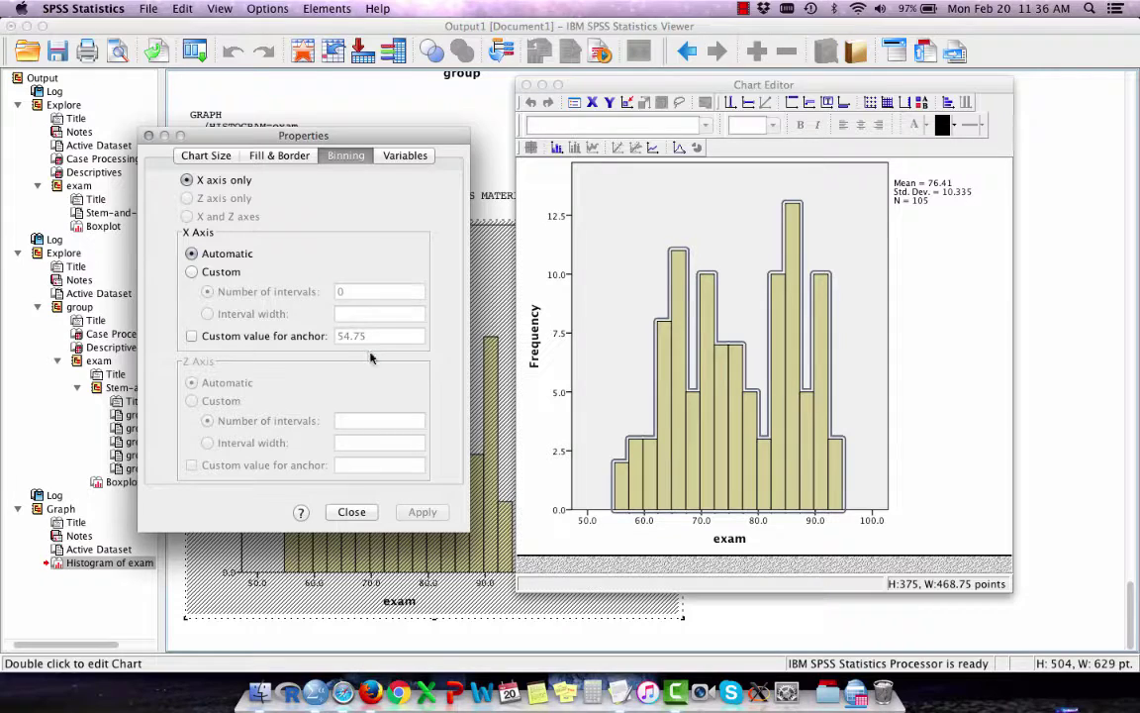
- Apply custom x-axis binning to the exam histogram with an interval width of 10
click(191, 272)
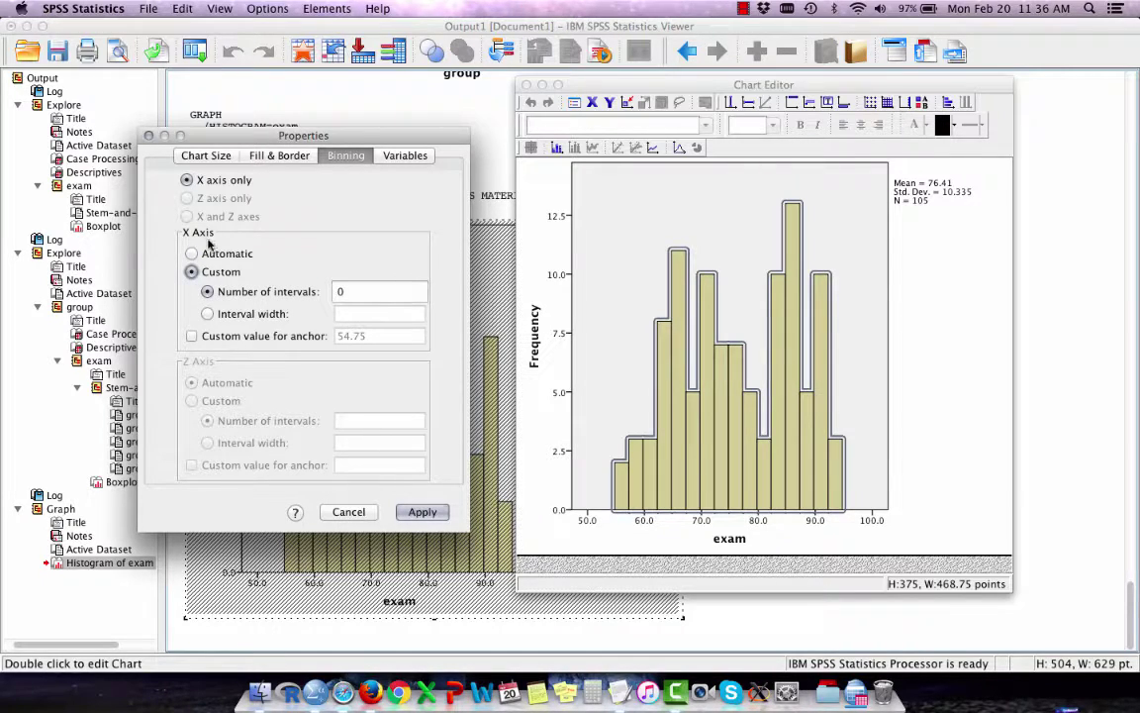
click(206, 314)
click(351, 313)
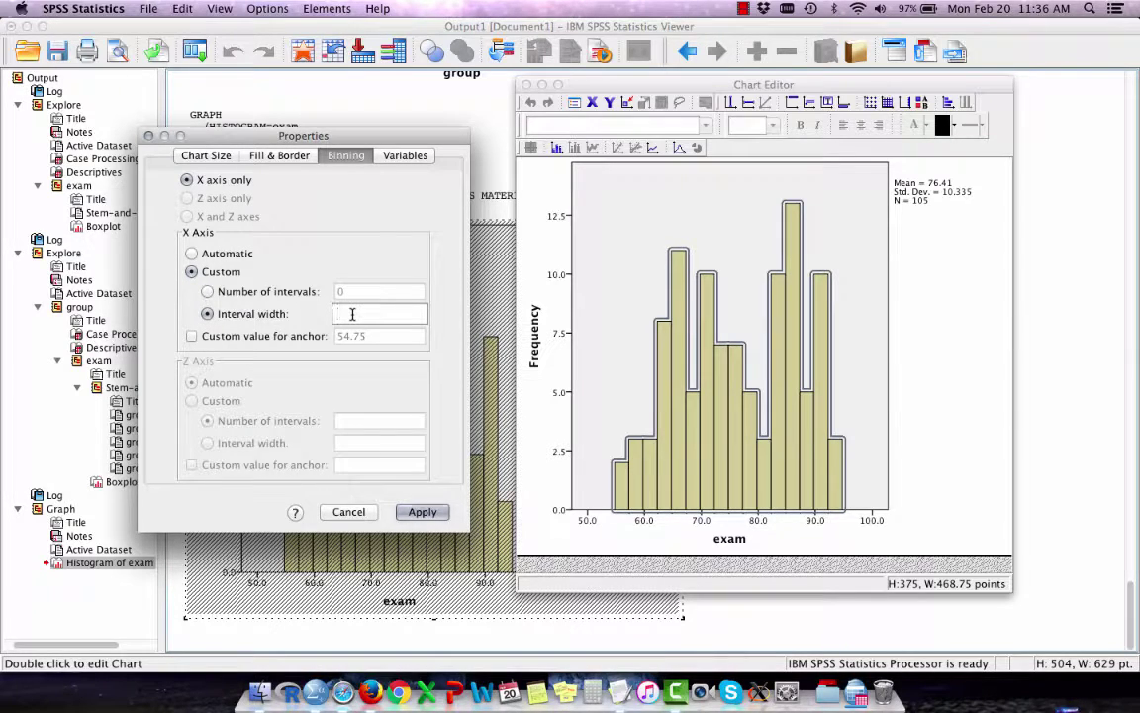
text(10)
click(436, 511)
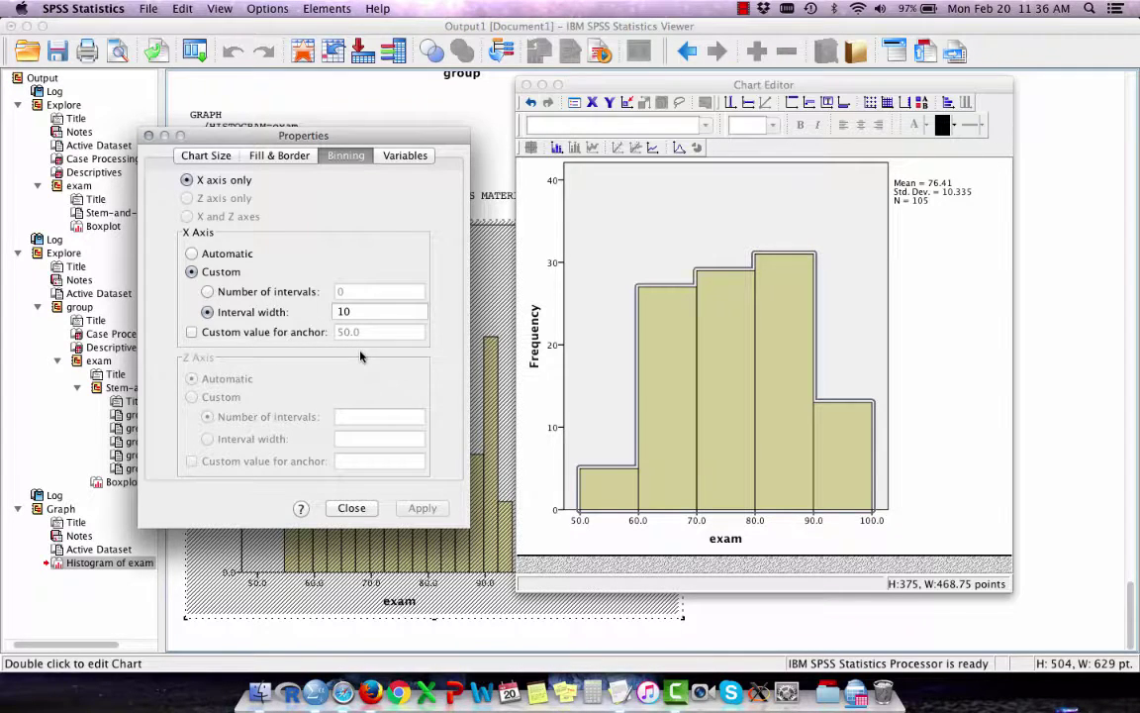
- Set the histogram's x-axis interval width to 5, apply it and close the bar properties
double_click(364, 312)
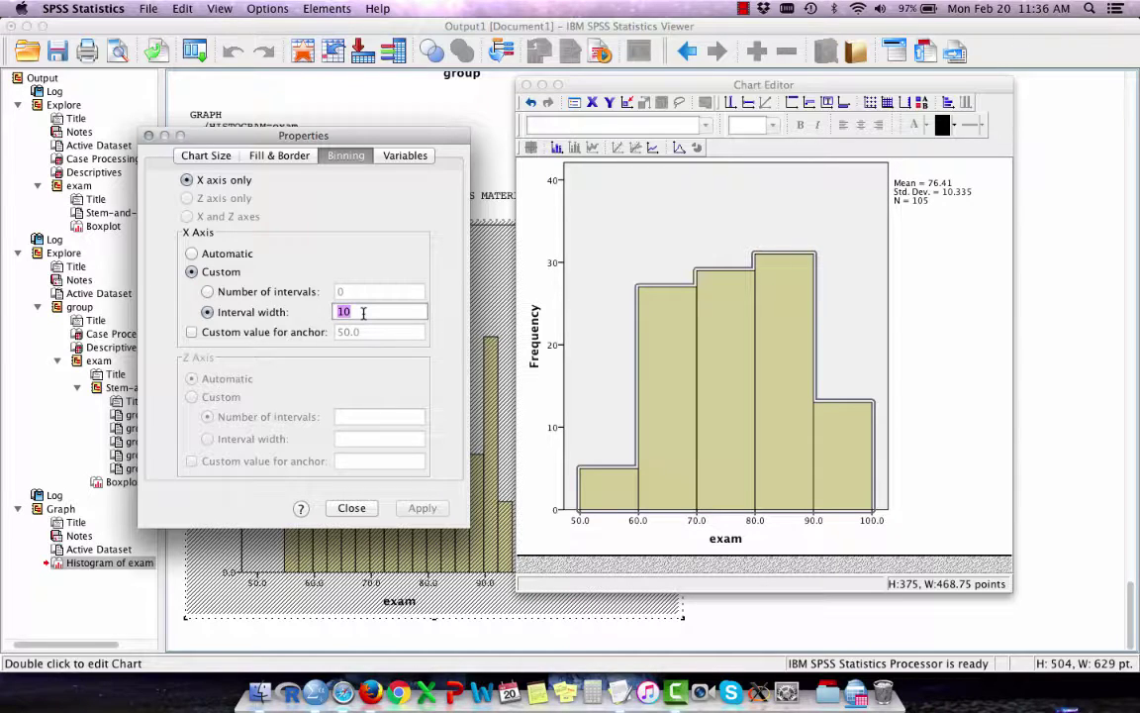
text(5)
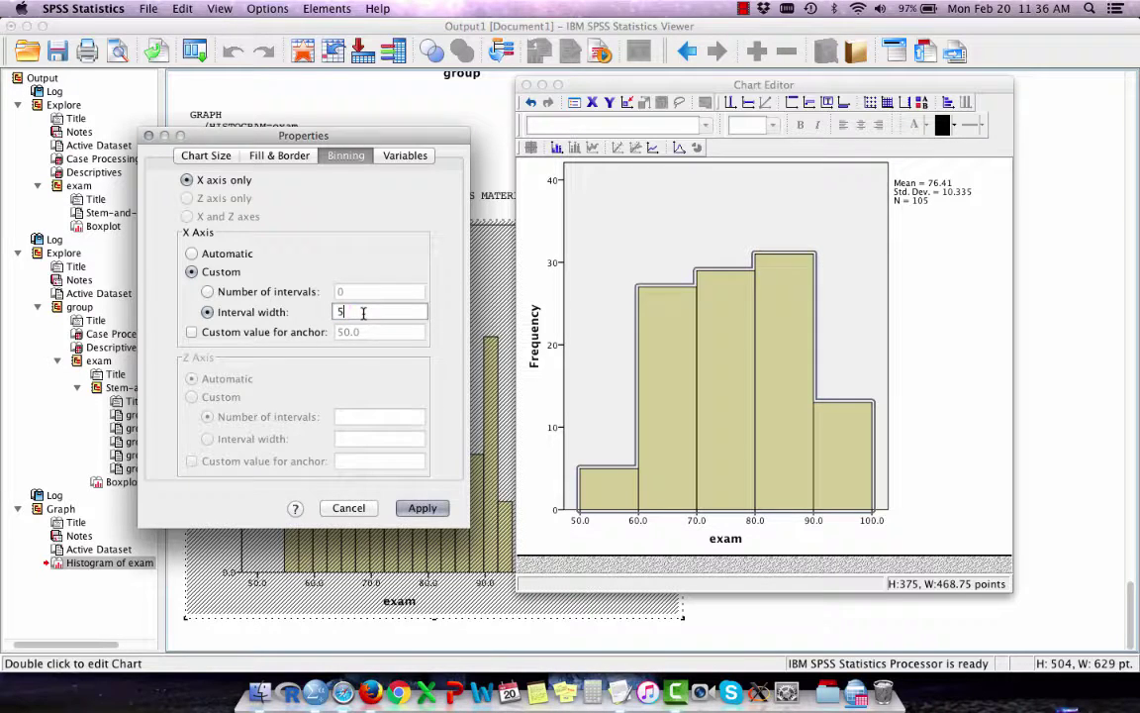
click(421, 507)
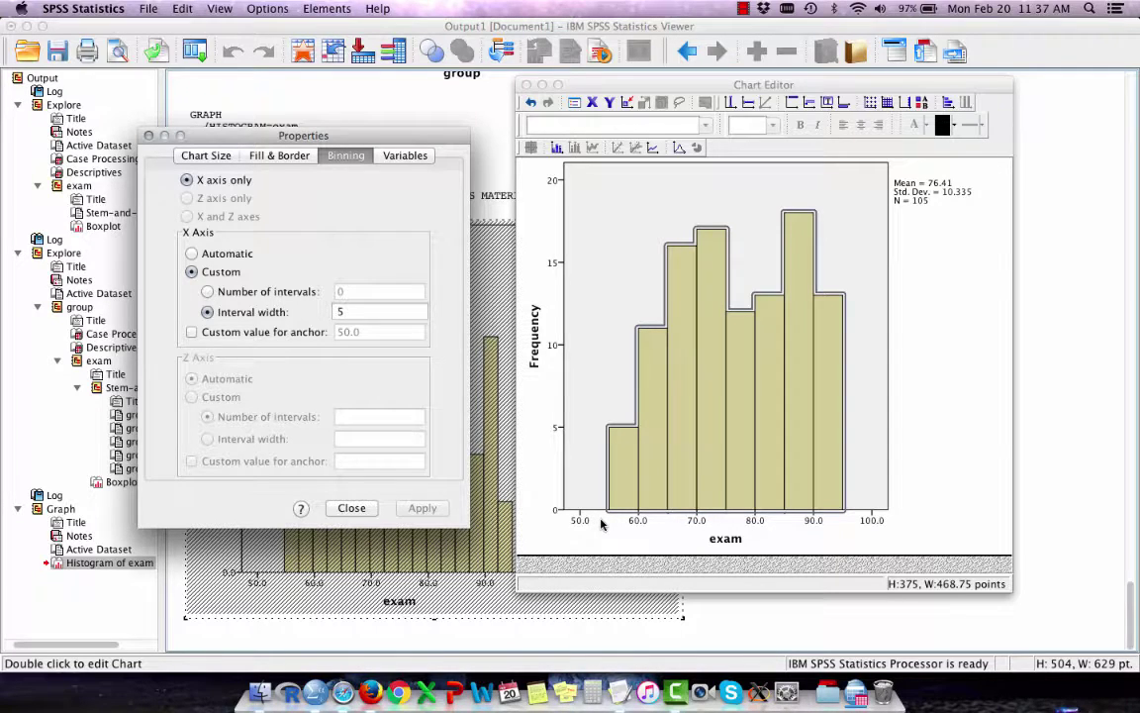
click(360, 508)
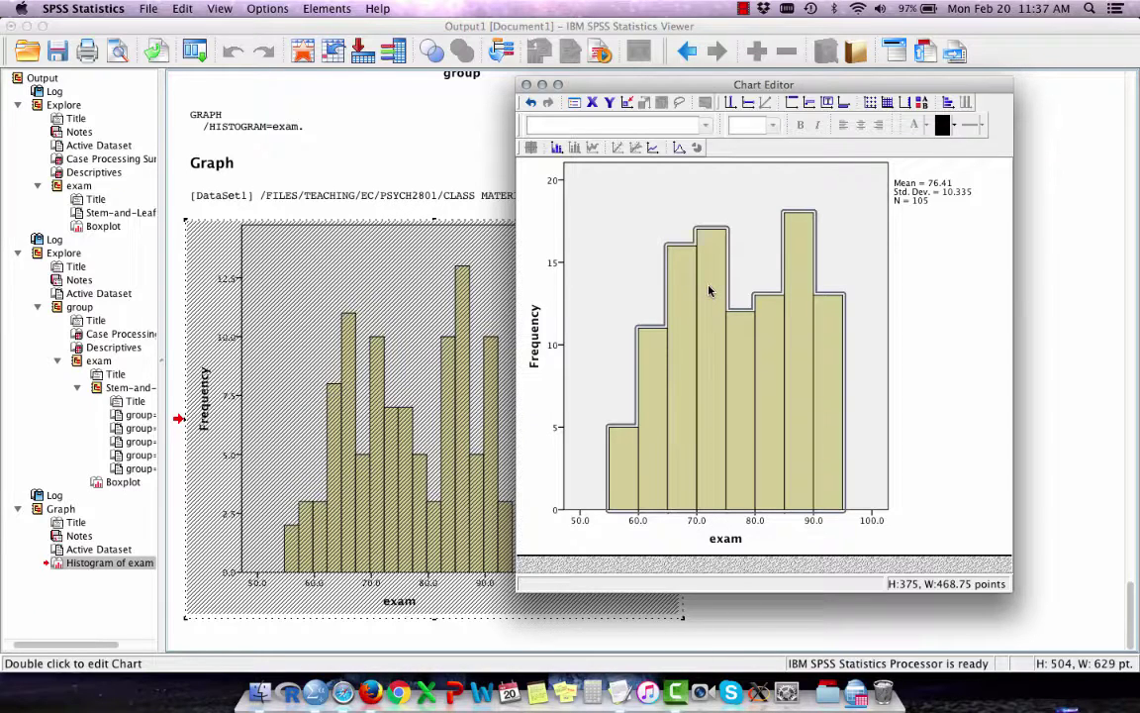
- Show count data labels on the histogram bars and close the label properties
right_click(714, 359)
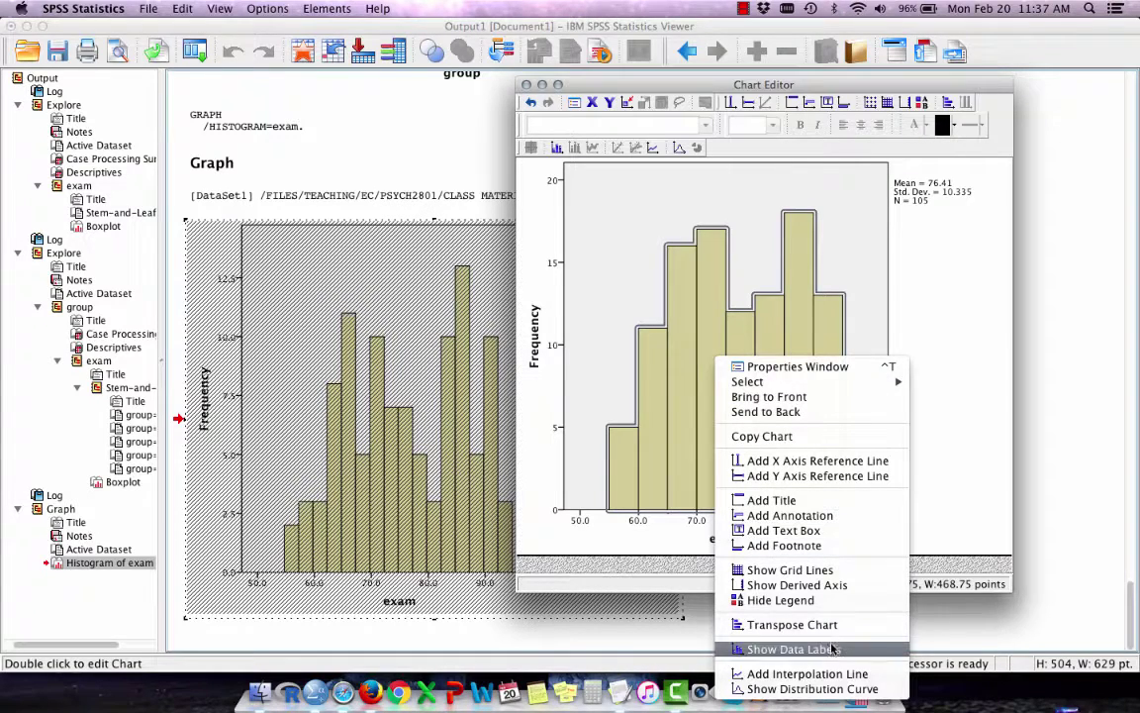
click(792, 649)
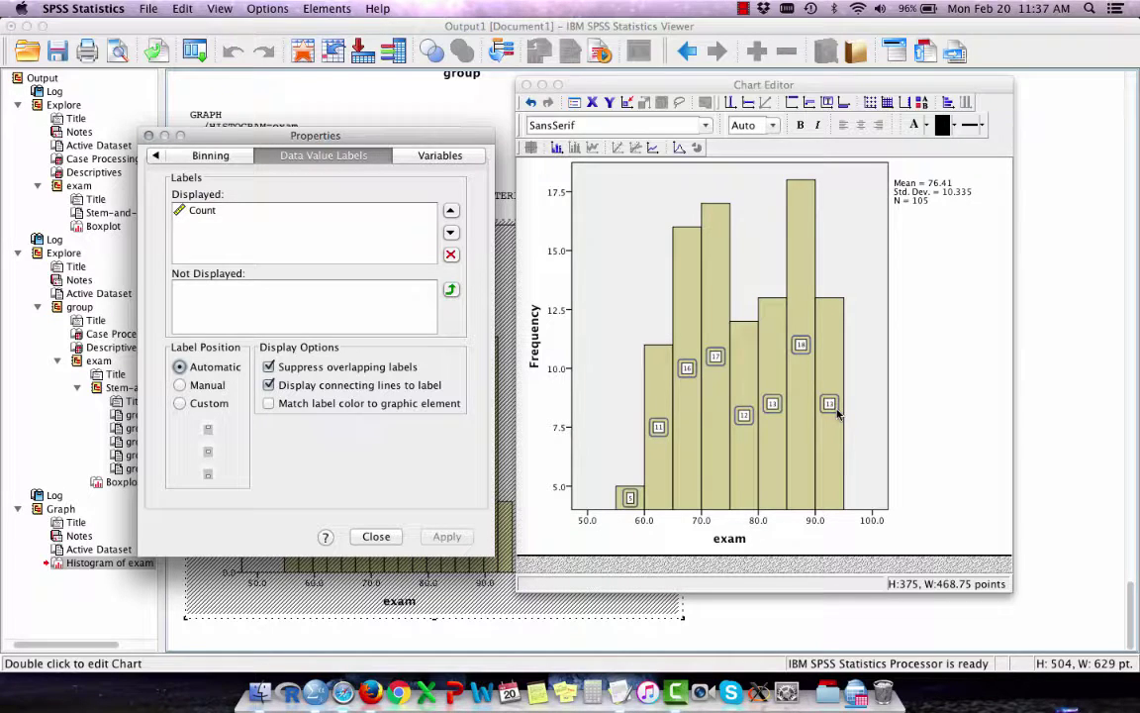
click(376, 536)
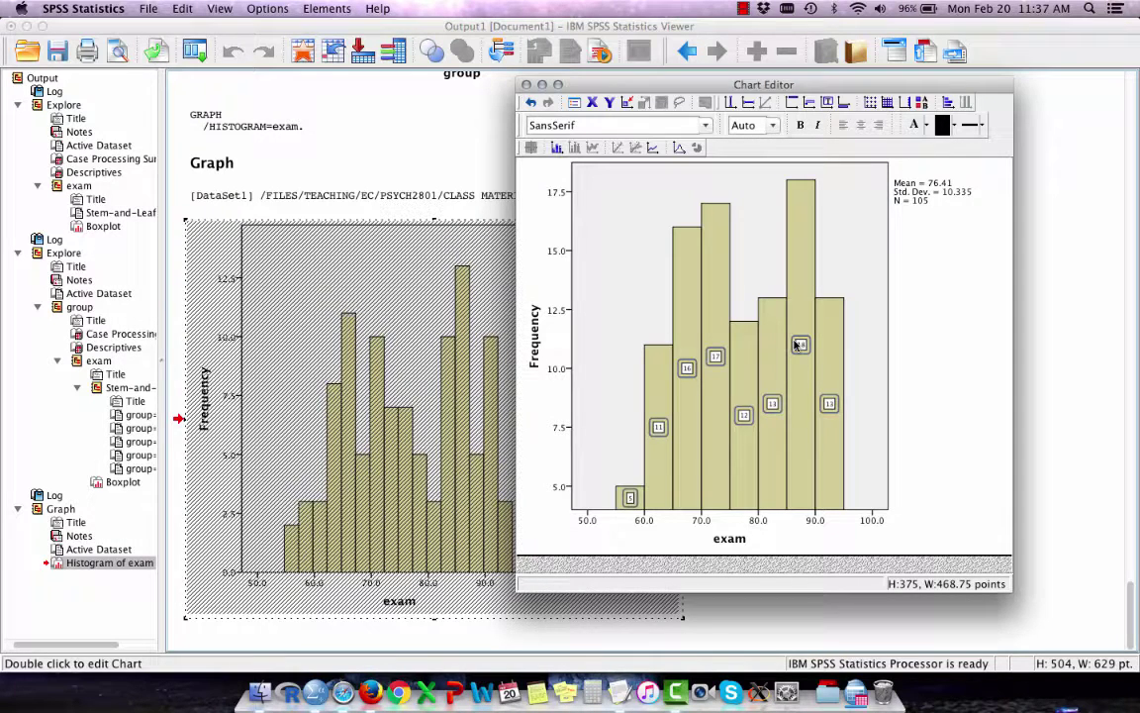
- Set the Frequency axis scale to a custom minimum of 0, apply it and close the axis properties
click(540, 356)
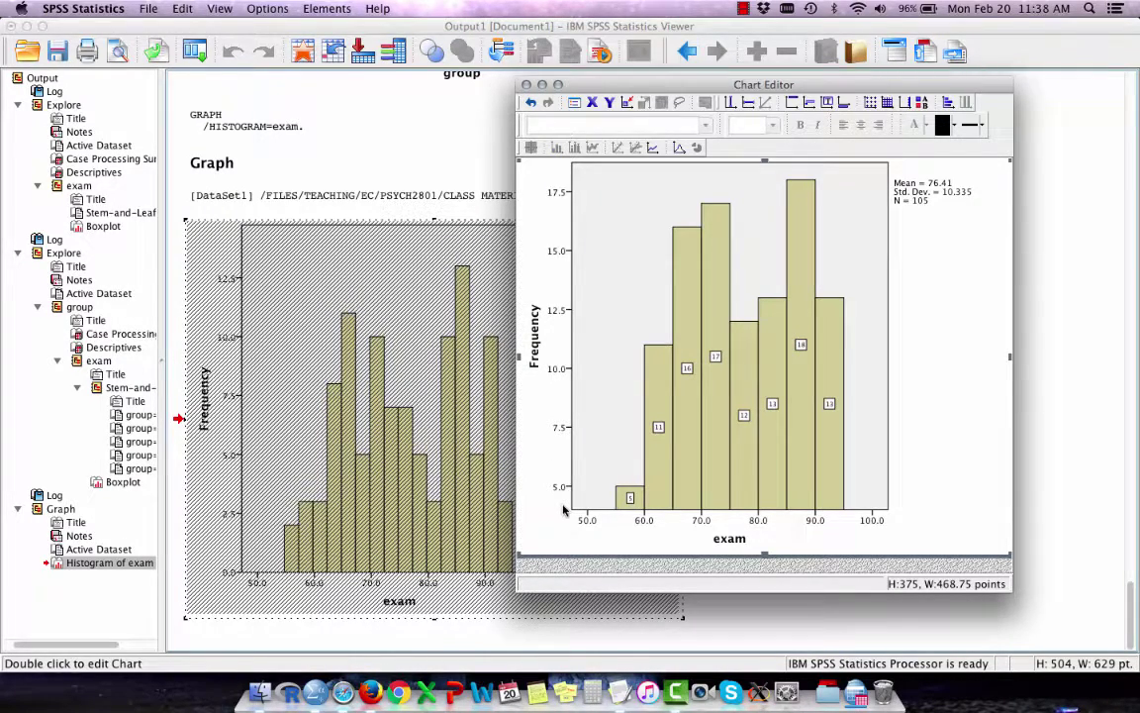
double_click(564, 376)
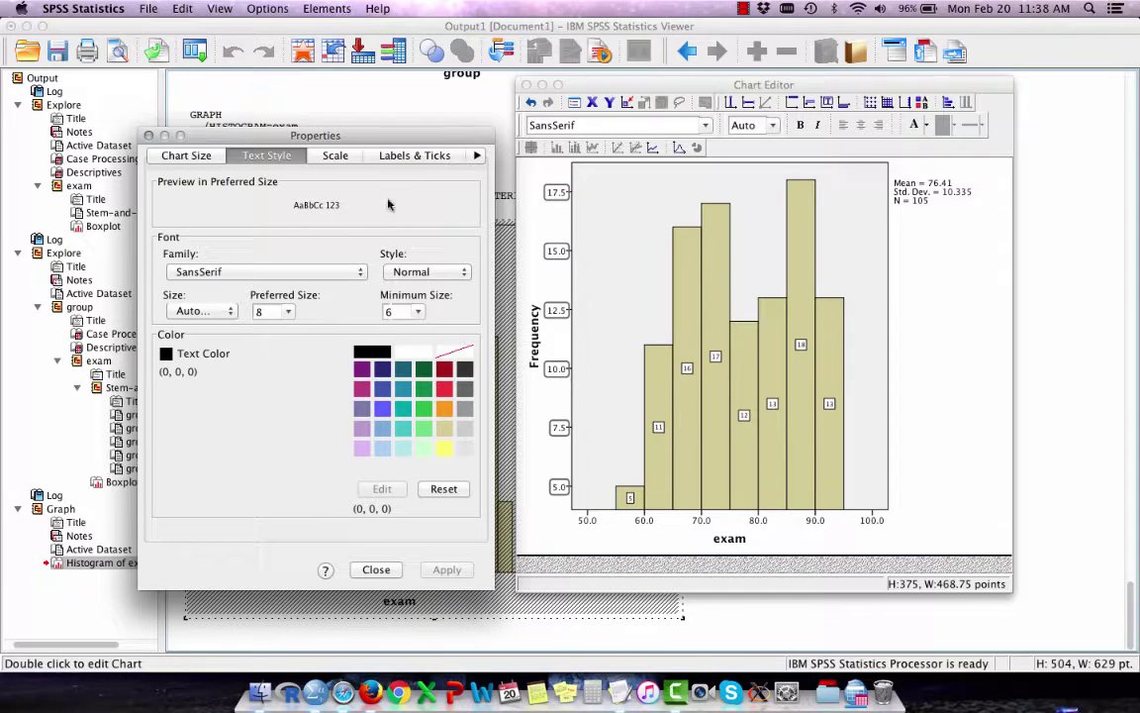
click(337, 157)
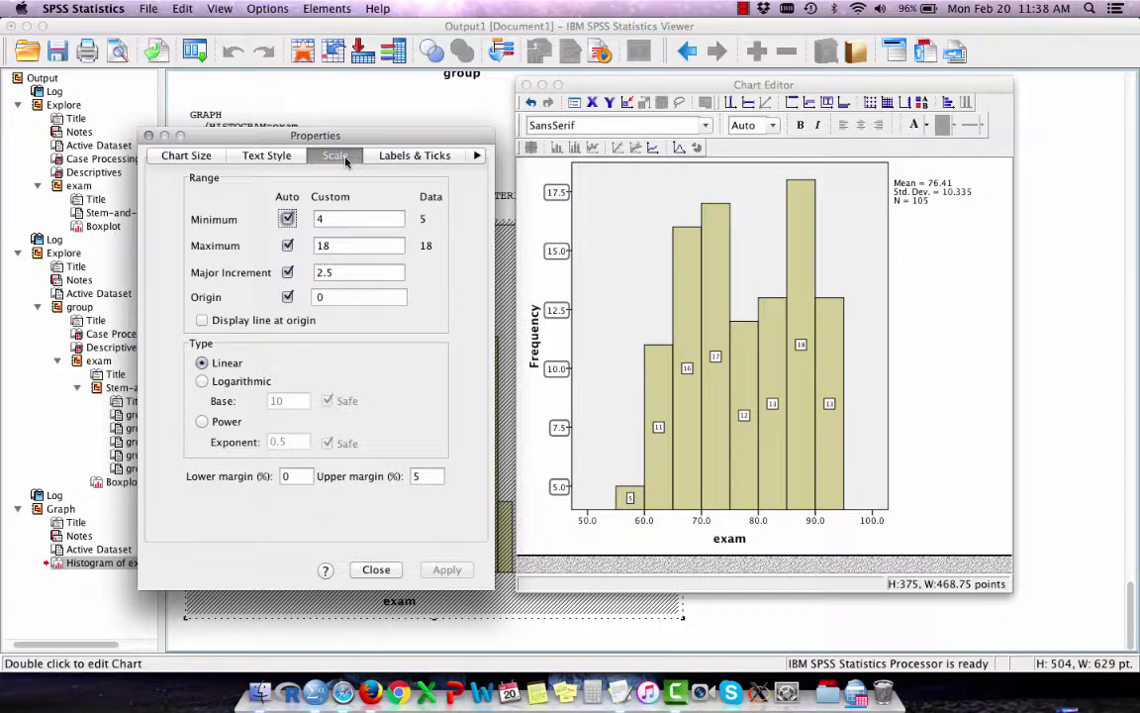
click(337, 219)
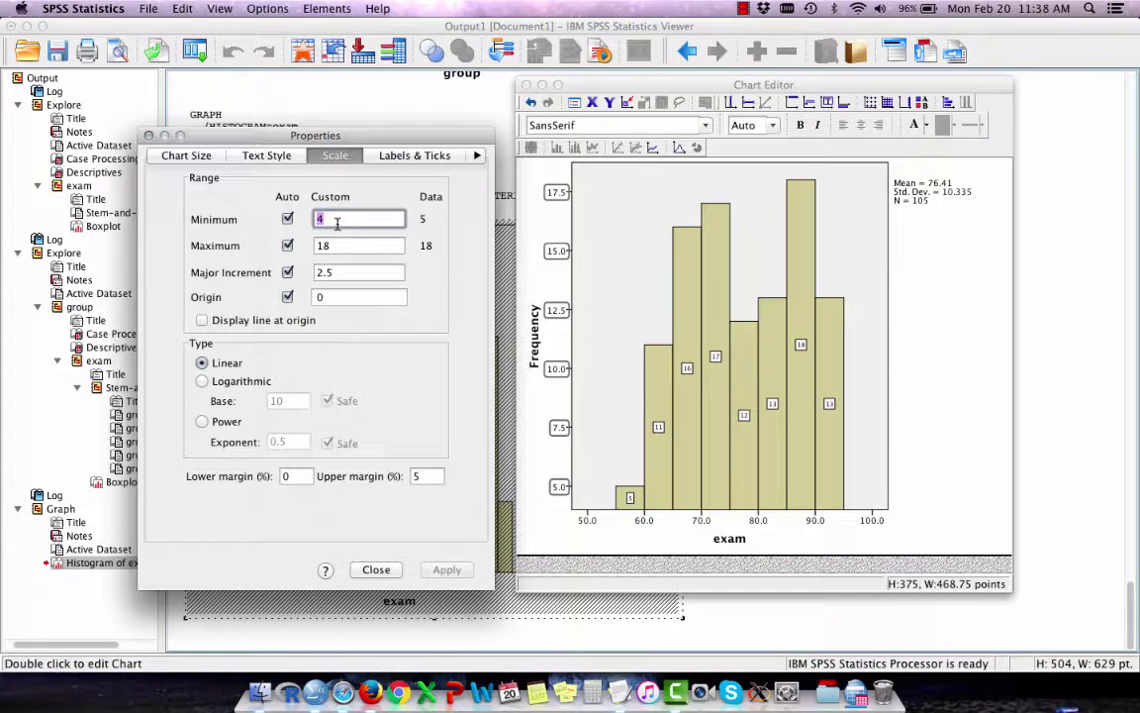
text(0)
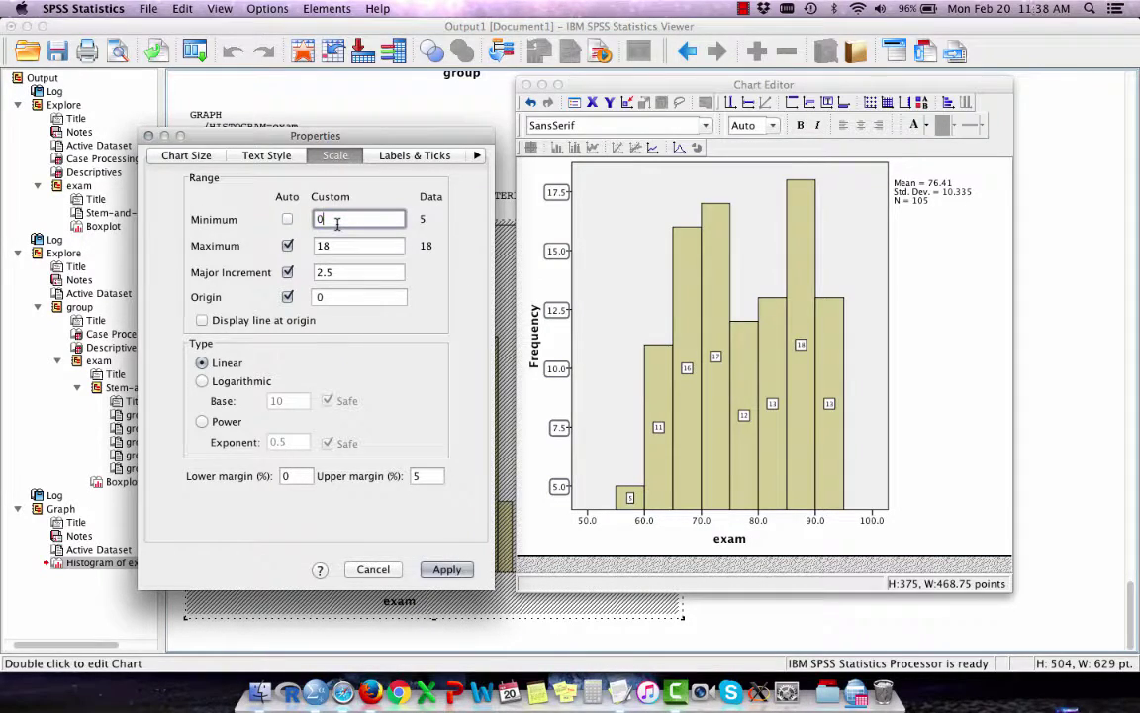
click(447, 570)
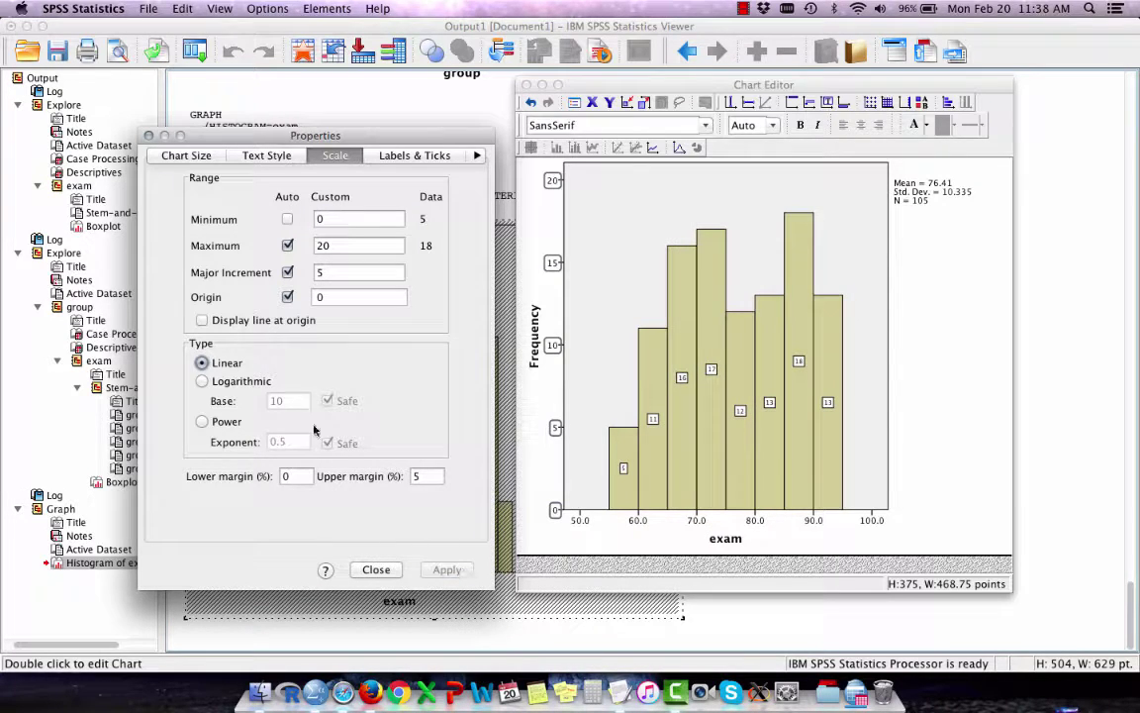
click(376, 570)
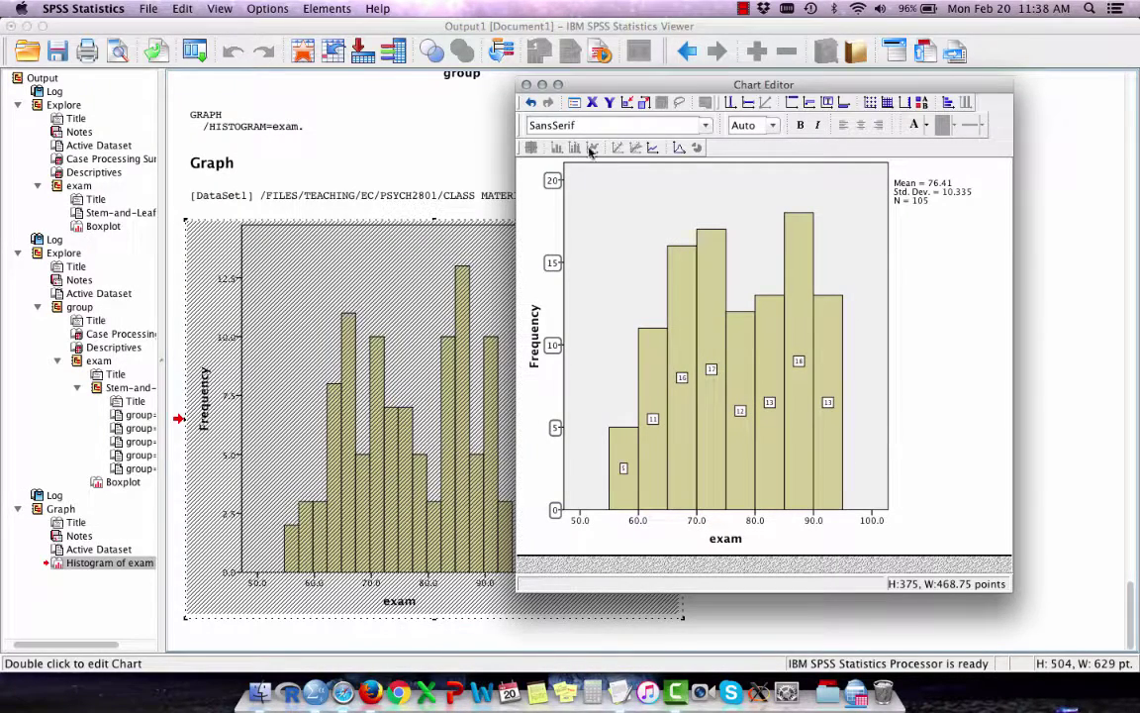
- Close the Chart Editor to return the edited exam histogram to the output, and leave the chart deselected
click(527, 85)
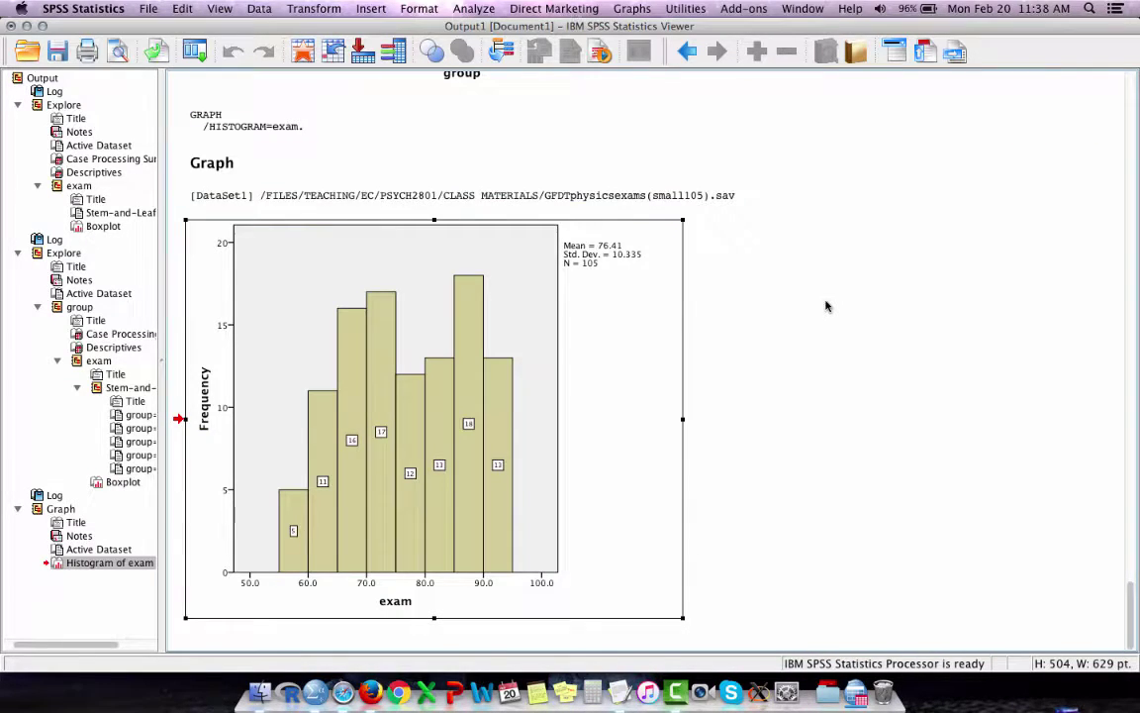
click(432, 484)
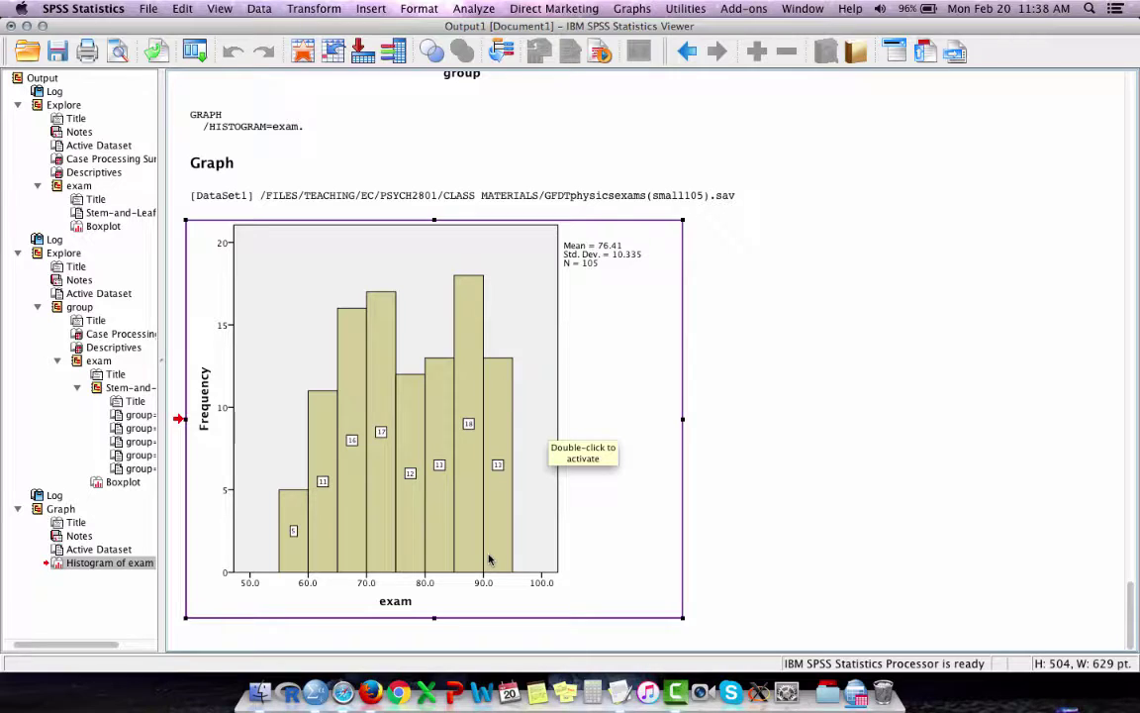
click(863, 455)
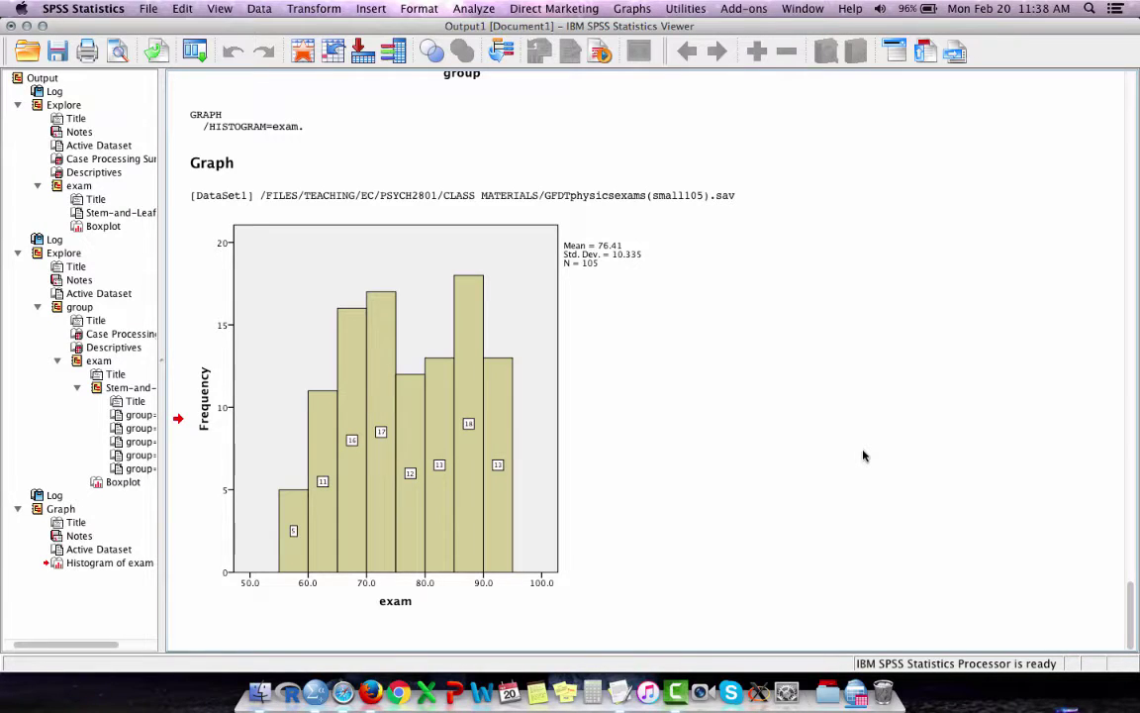